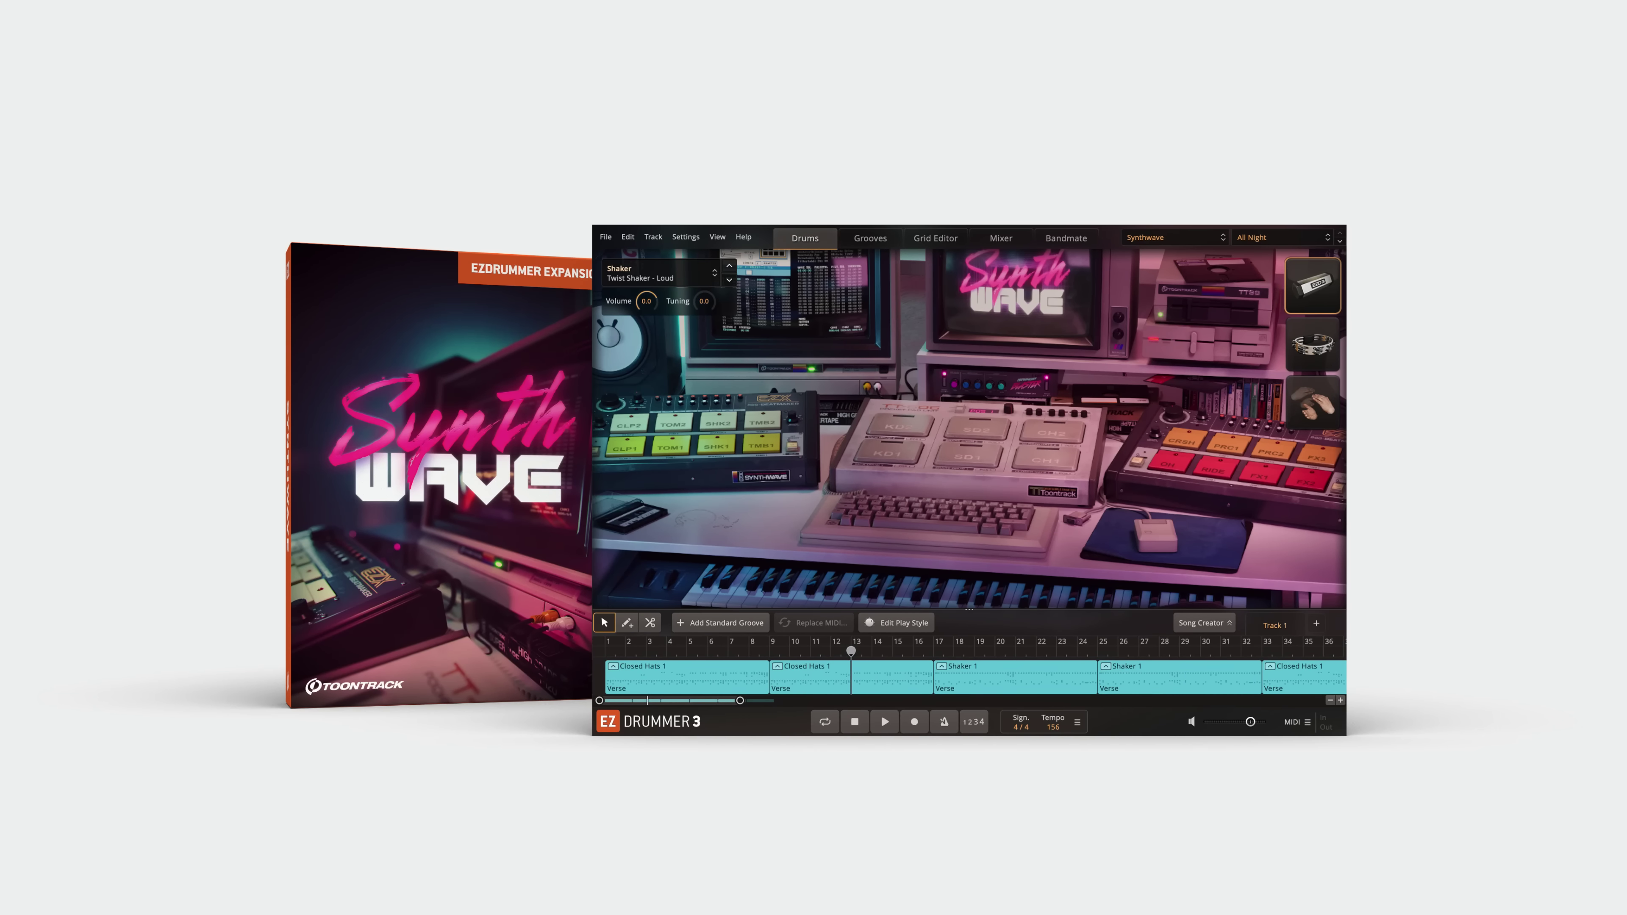
Check the snare alternatives and load the All Night drums and mixer preset.
left_click(810, 384)
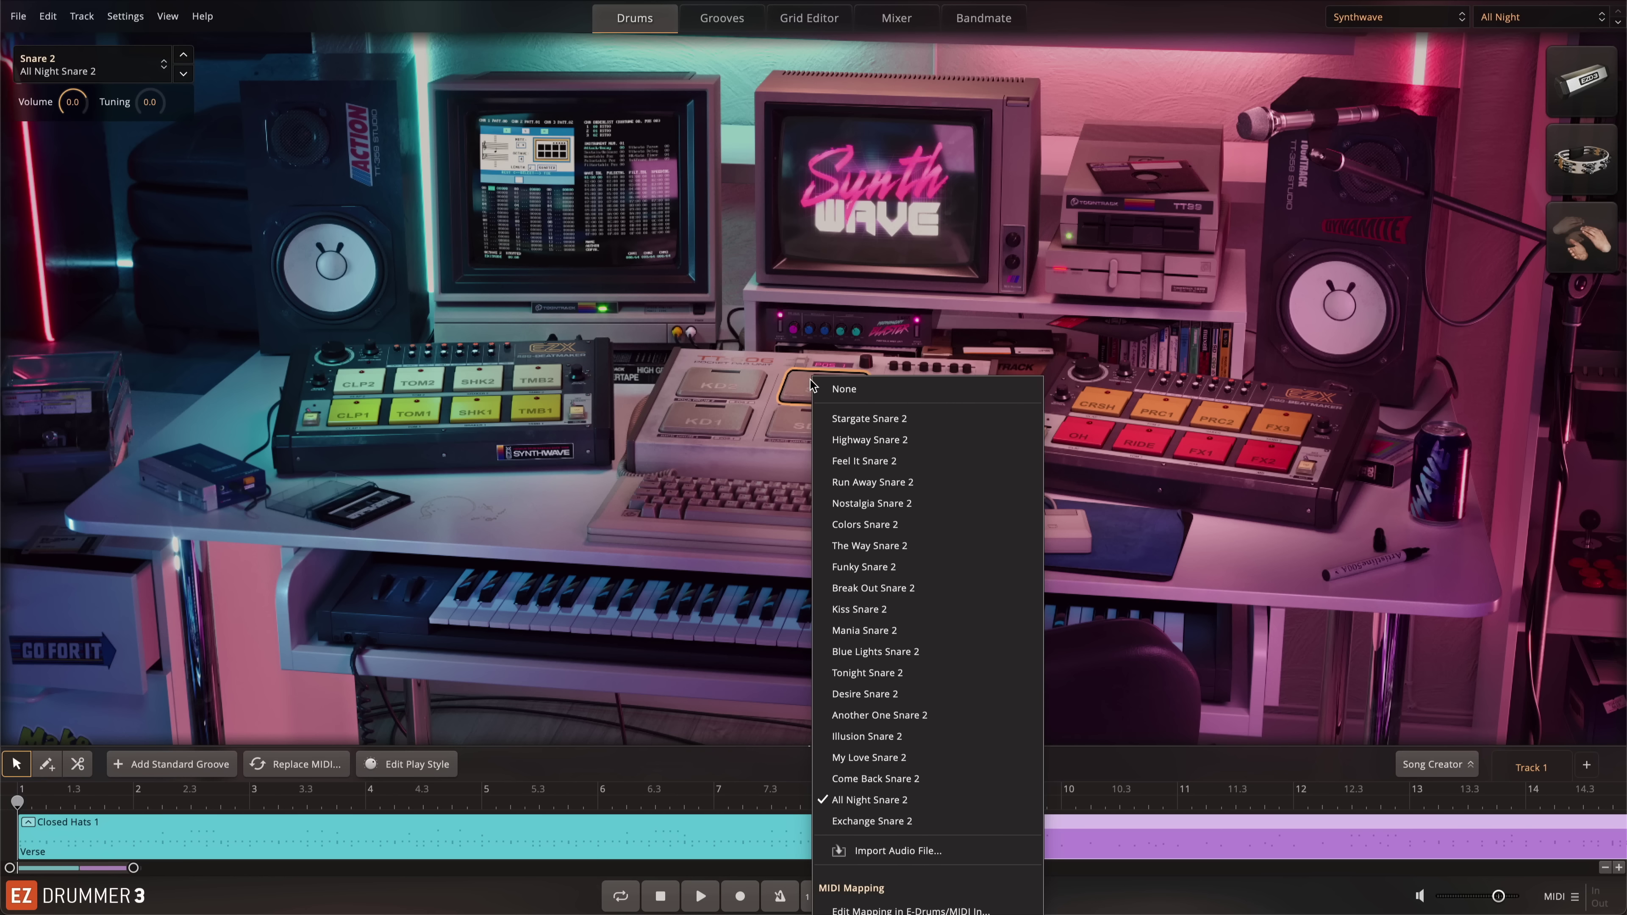
left_click(1176, 292)
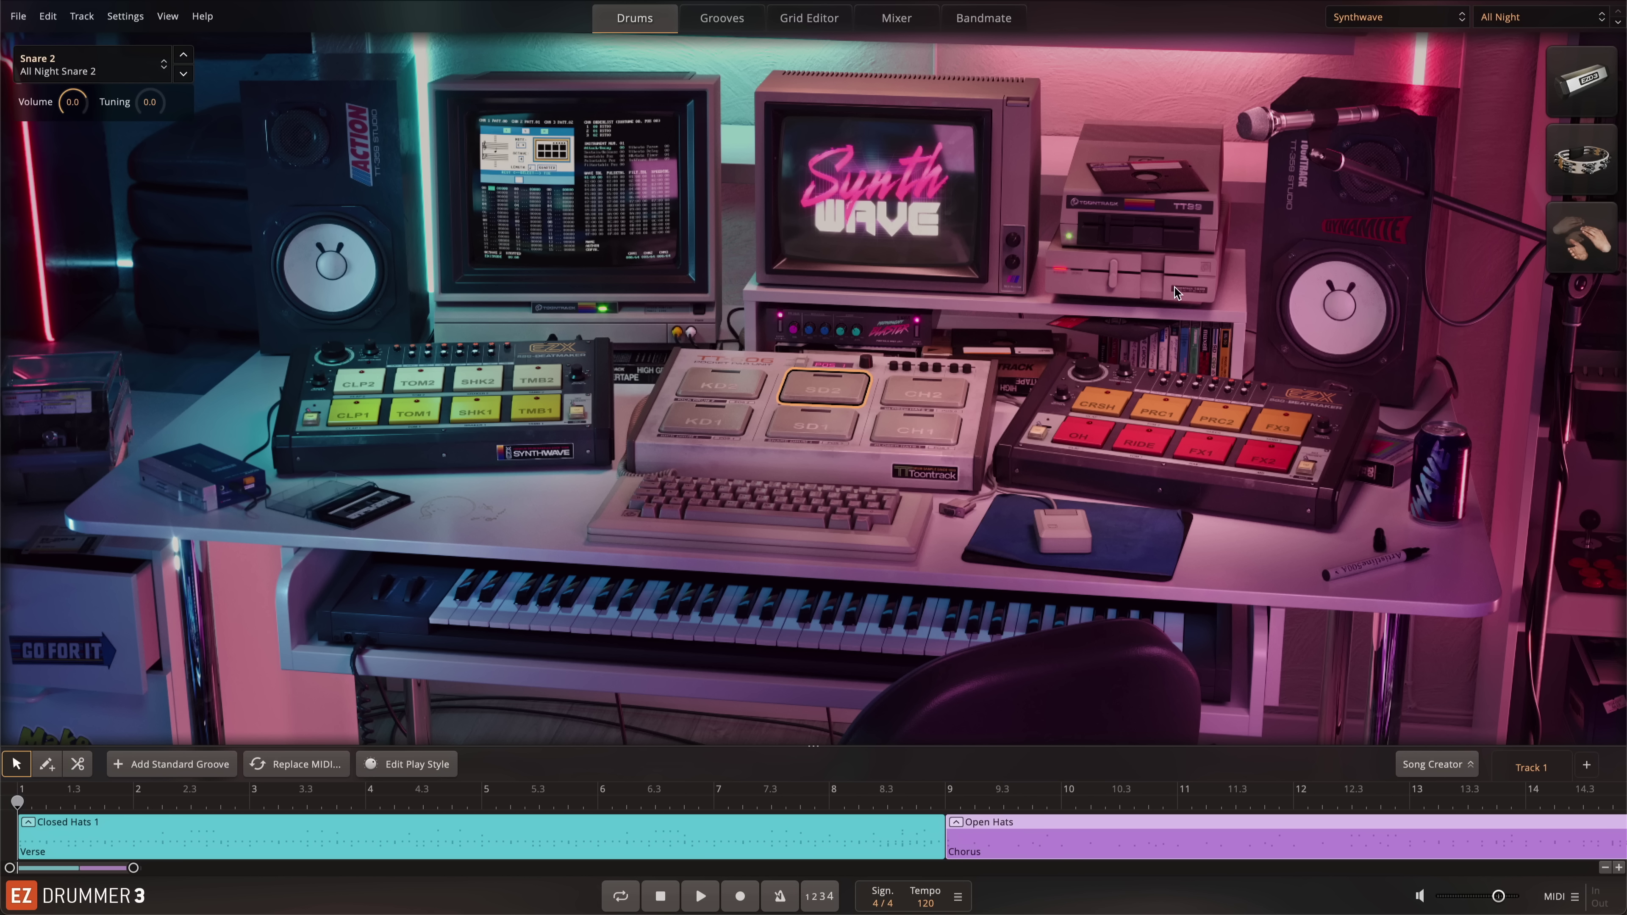
left_click(1511, 18)
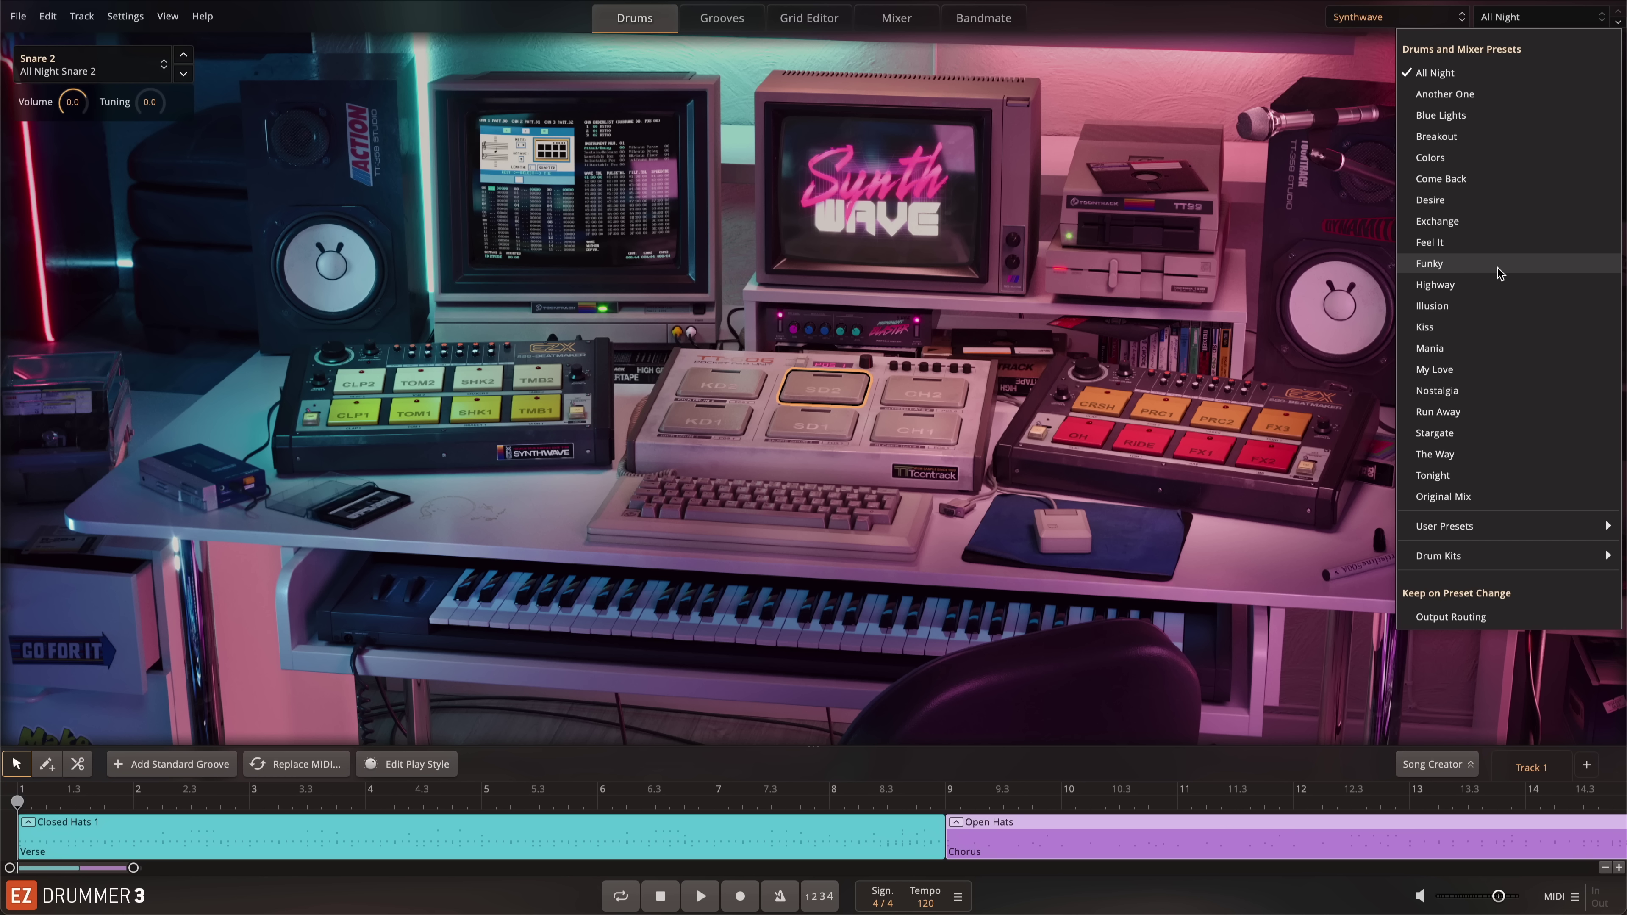
left_click(1498, 285)
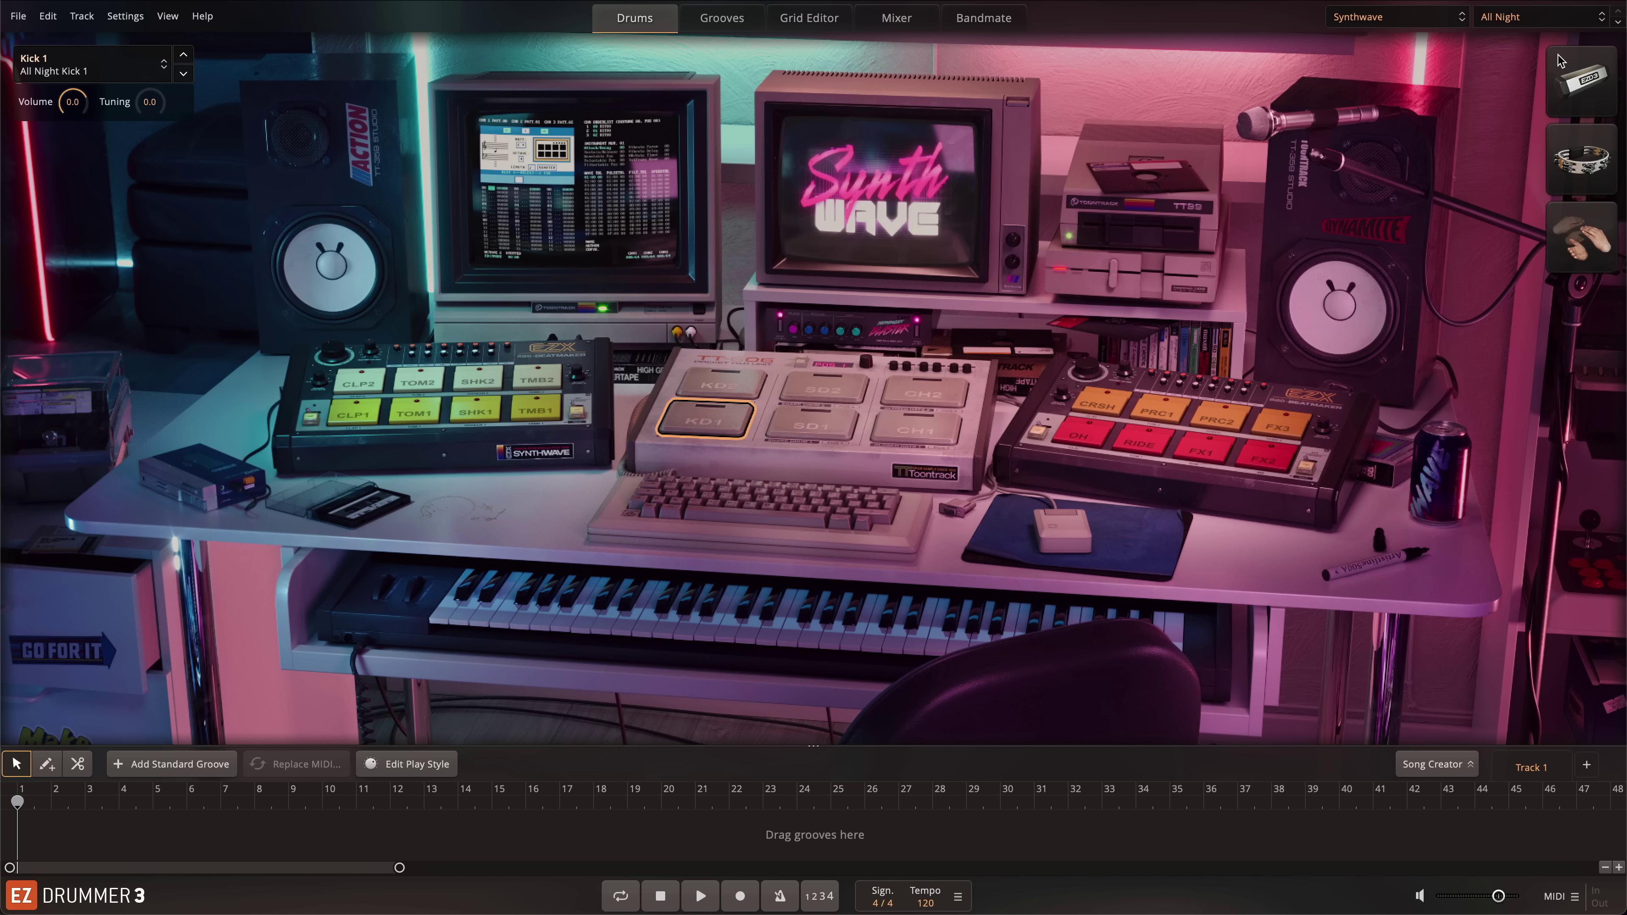
Load the Breakout preset and swap Kick 1 for Highway Kick 1.
left_click(1528, 19)
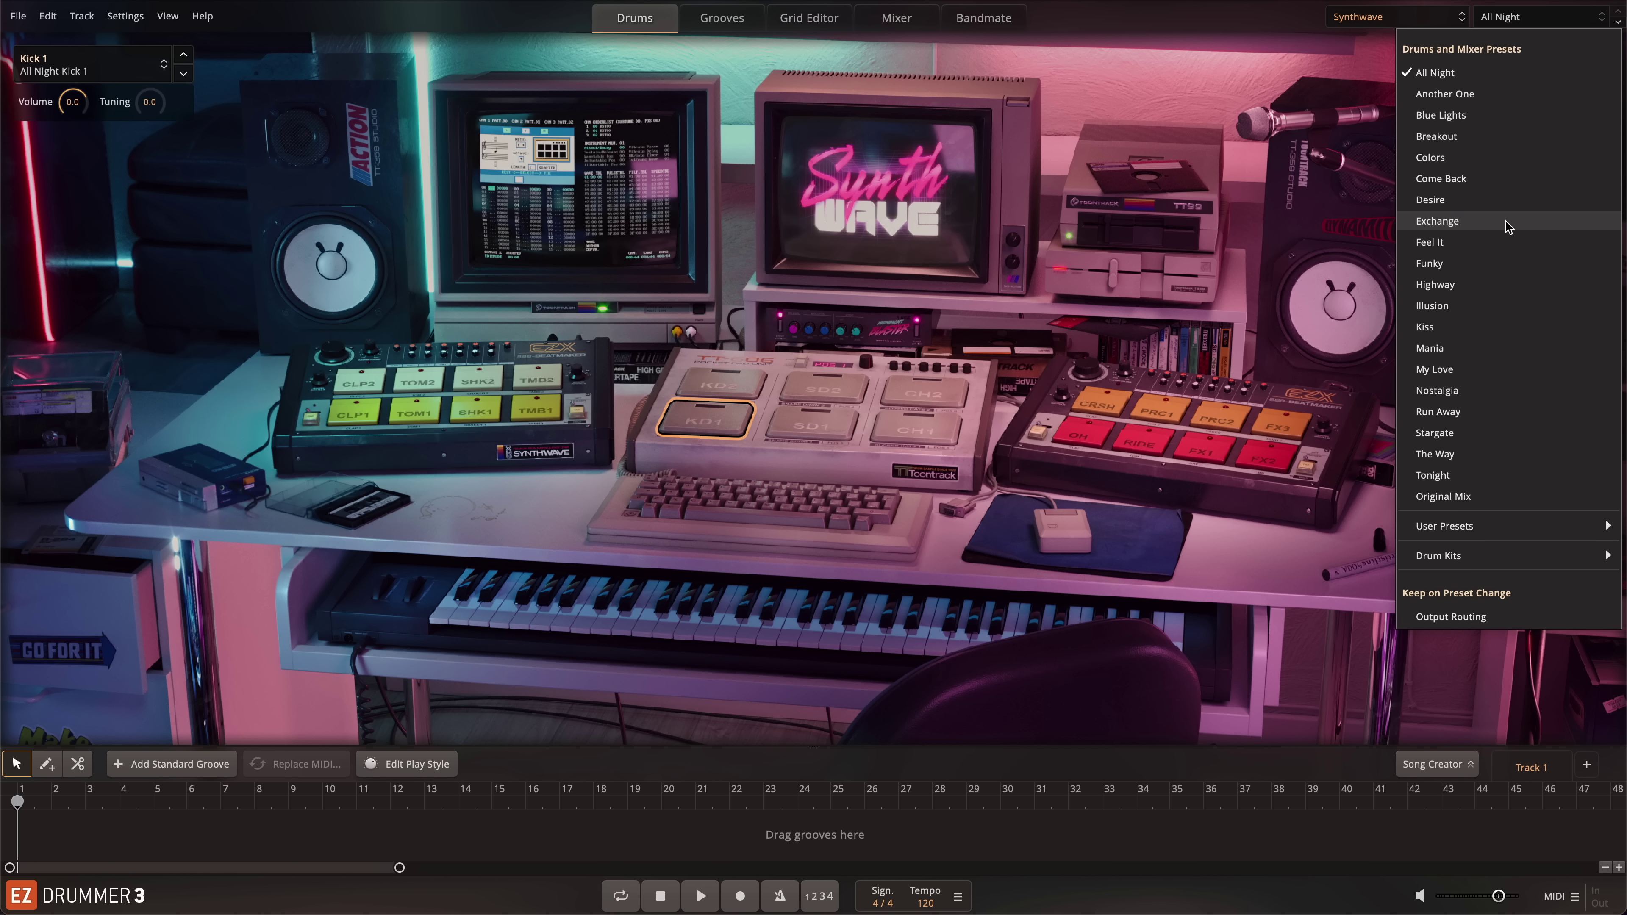
left_click(1472, 137)
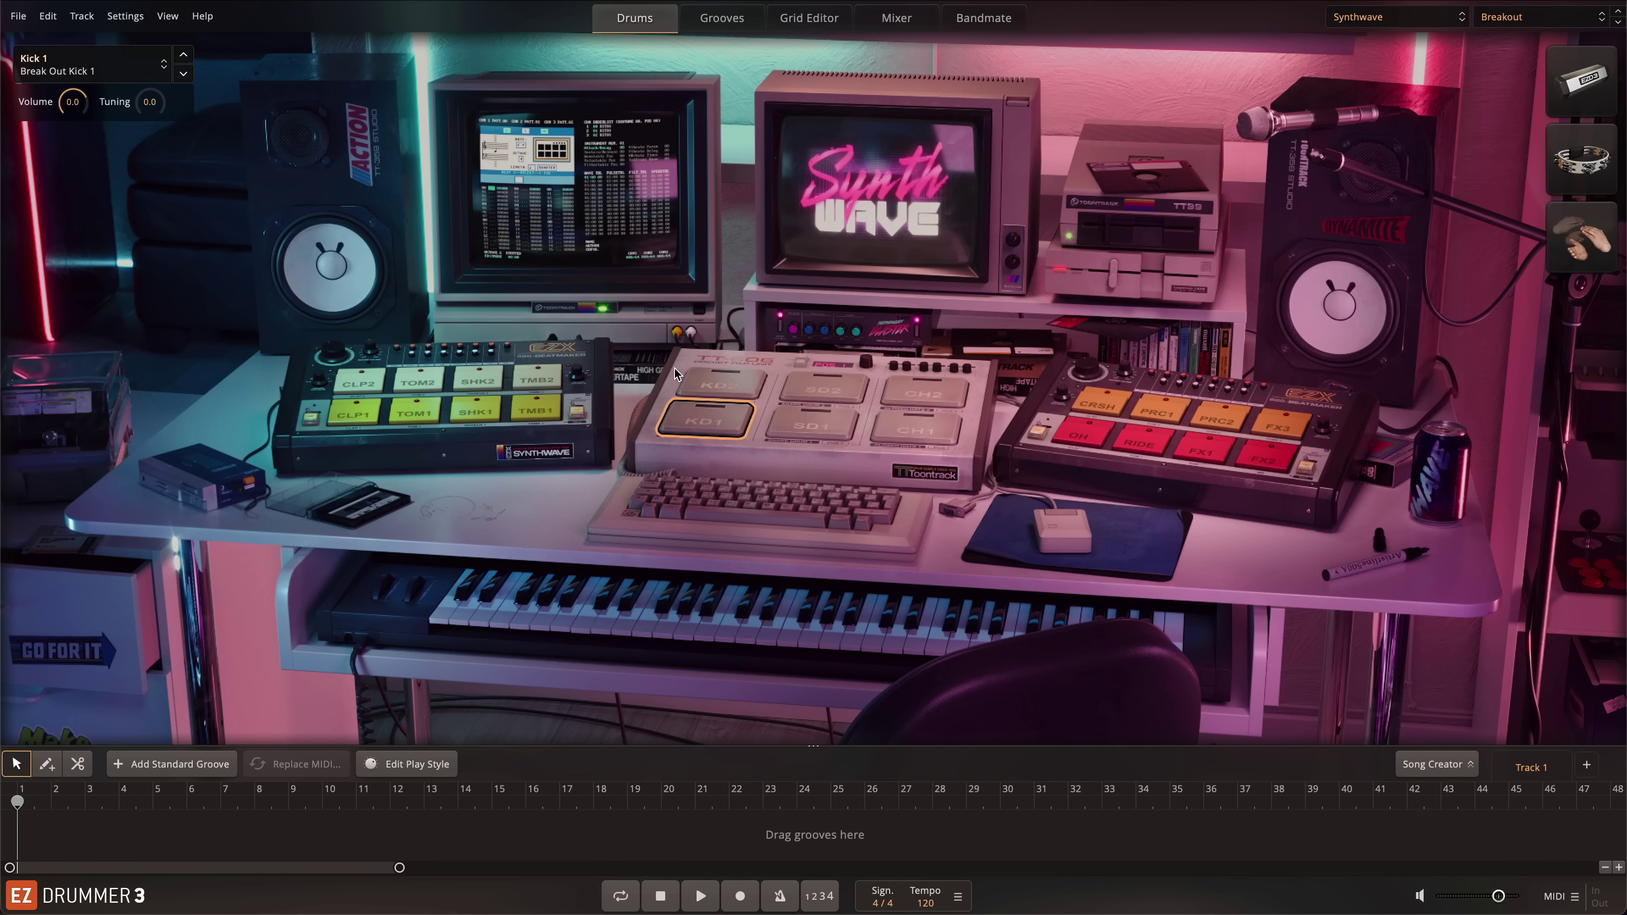
left_click(94, 77)
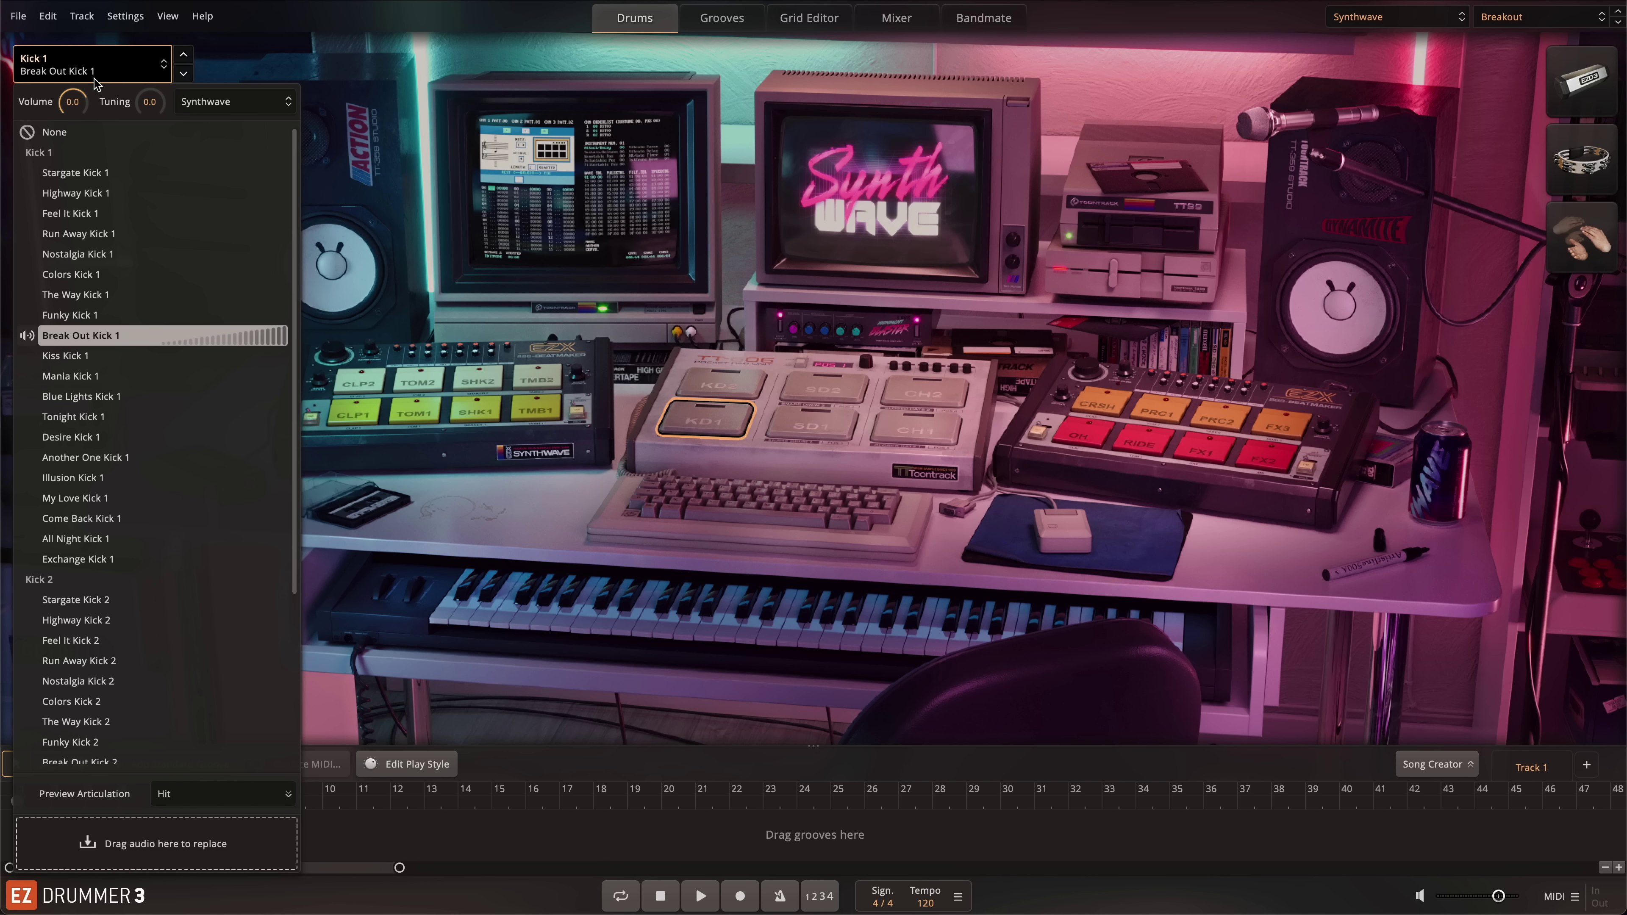
left_click(75, 172)
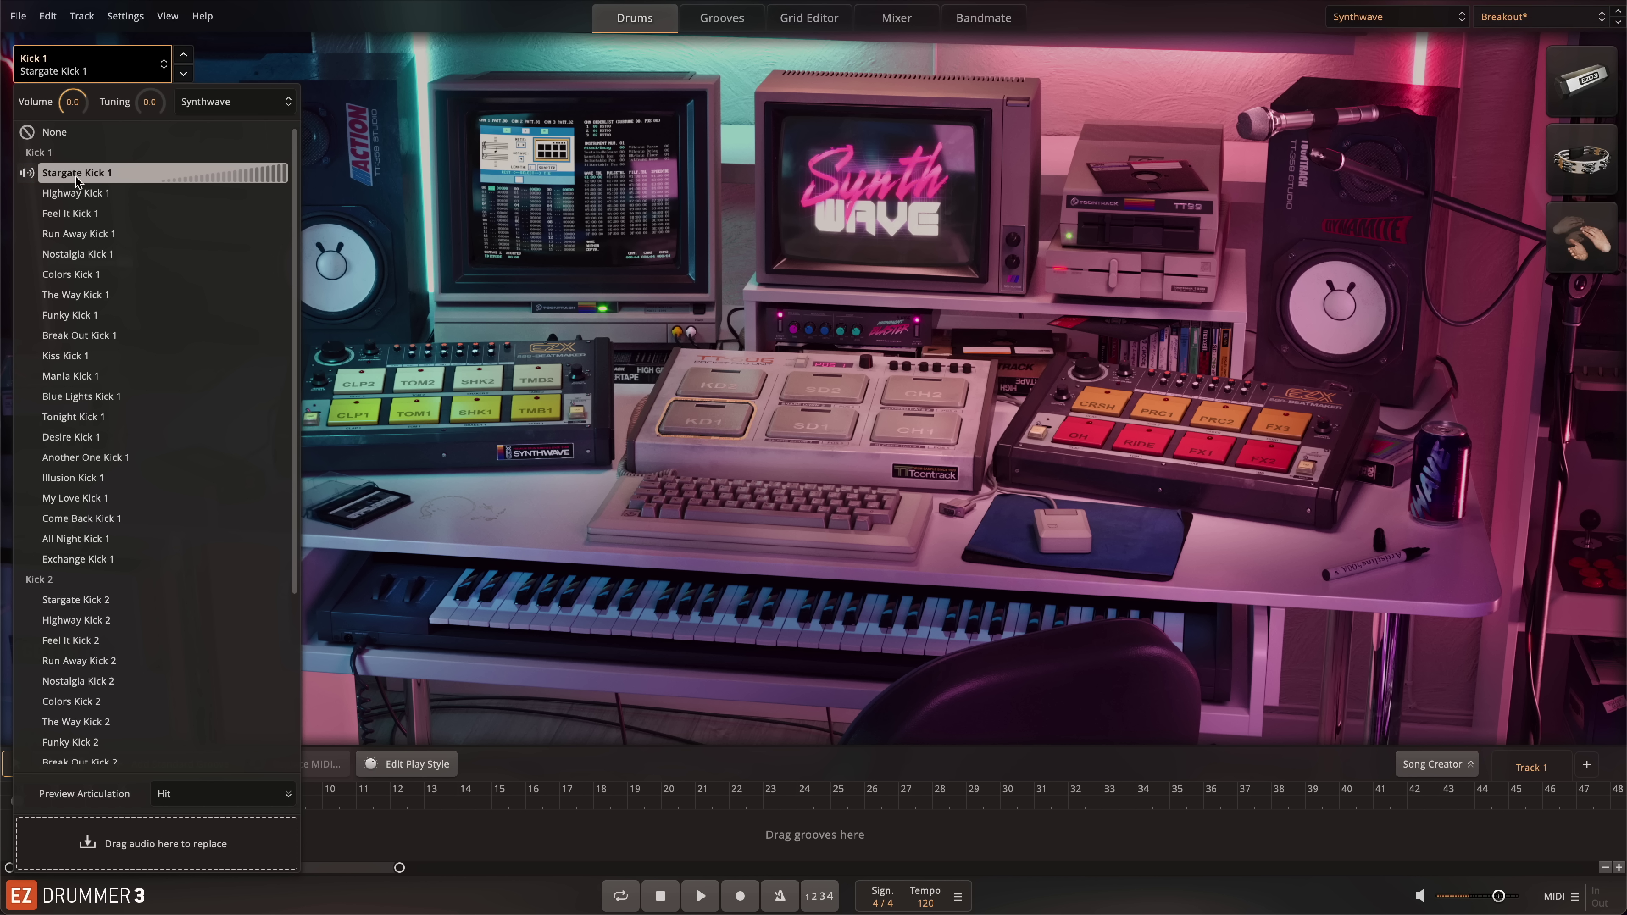
left_click(103, 193)
Audition Highway Kick 1, tune it down to -3.2 semitones, and listen again.
left_click(257, 195)
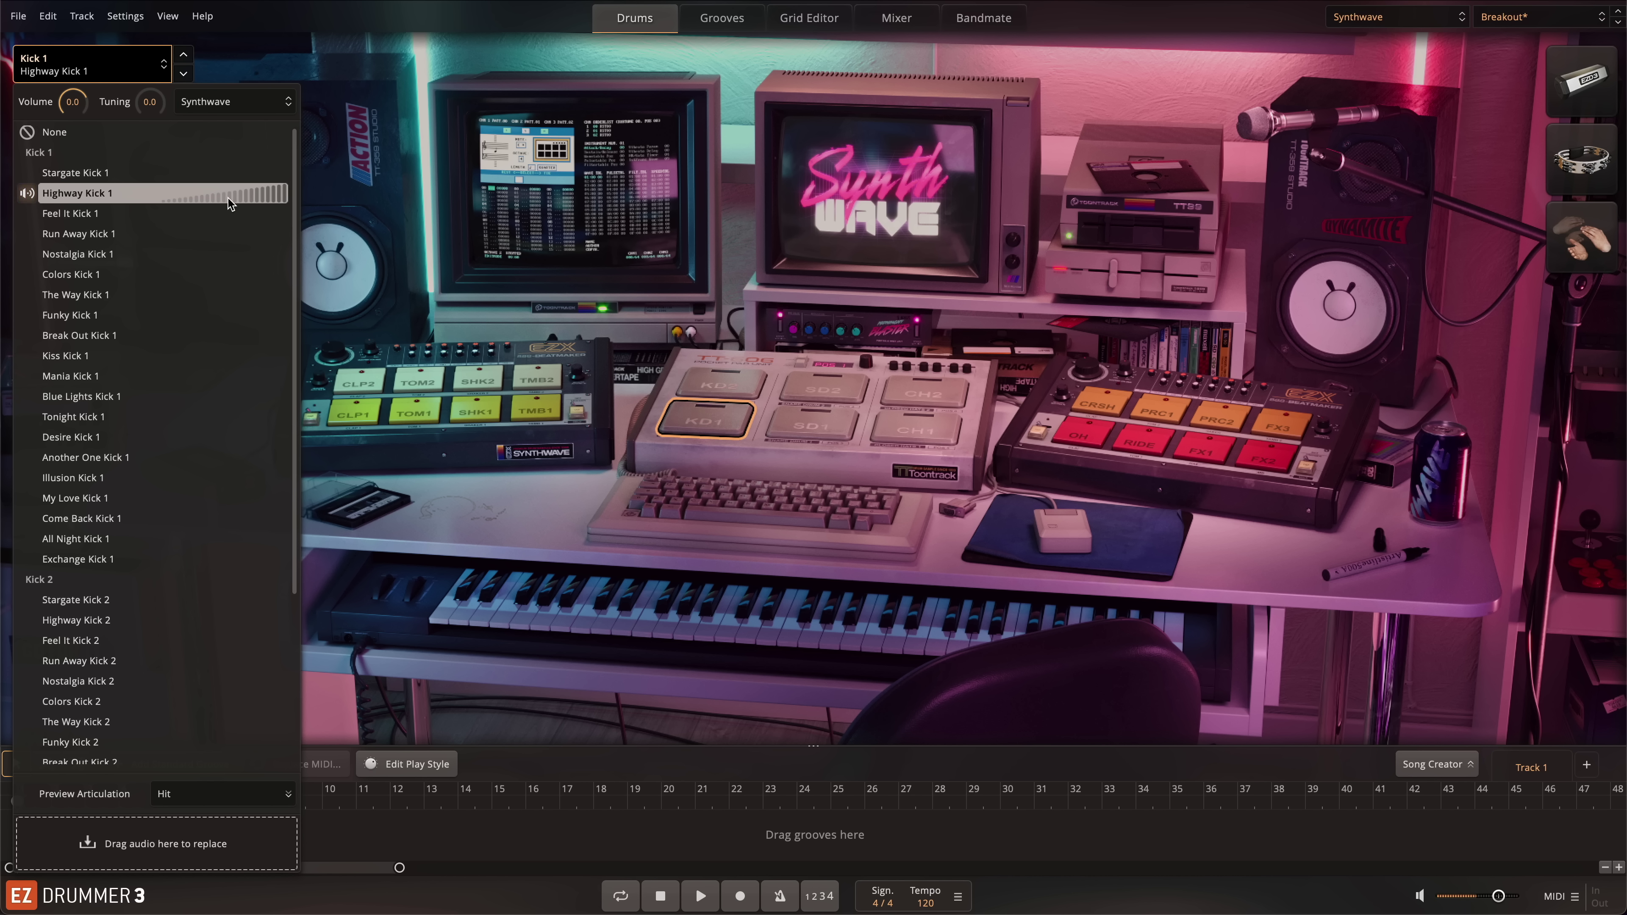
left_click(269, 196)
left_click(279, 200)
left_click_drag(149, 102, 149, 136)
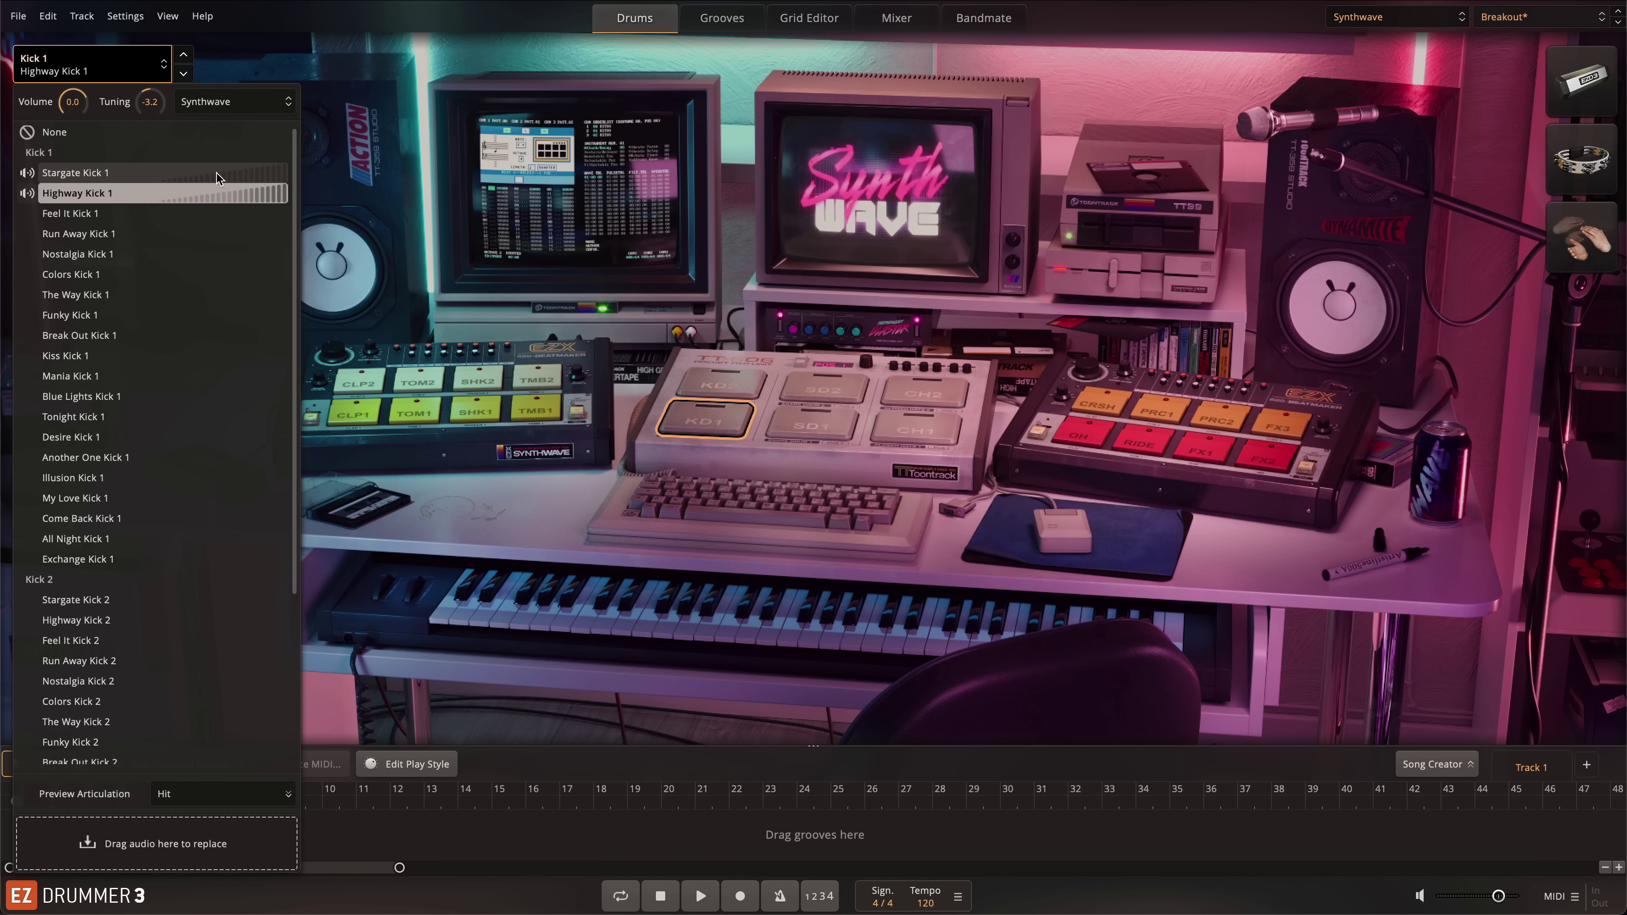
left_click(275, 196)
left_click(281, 199)
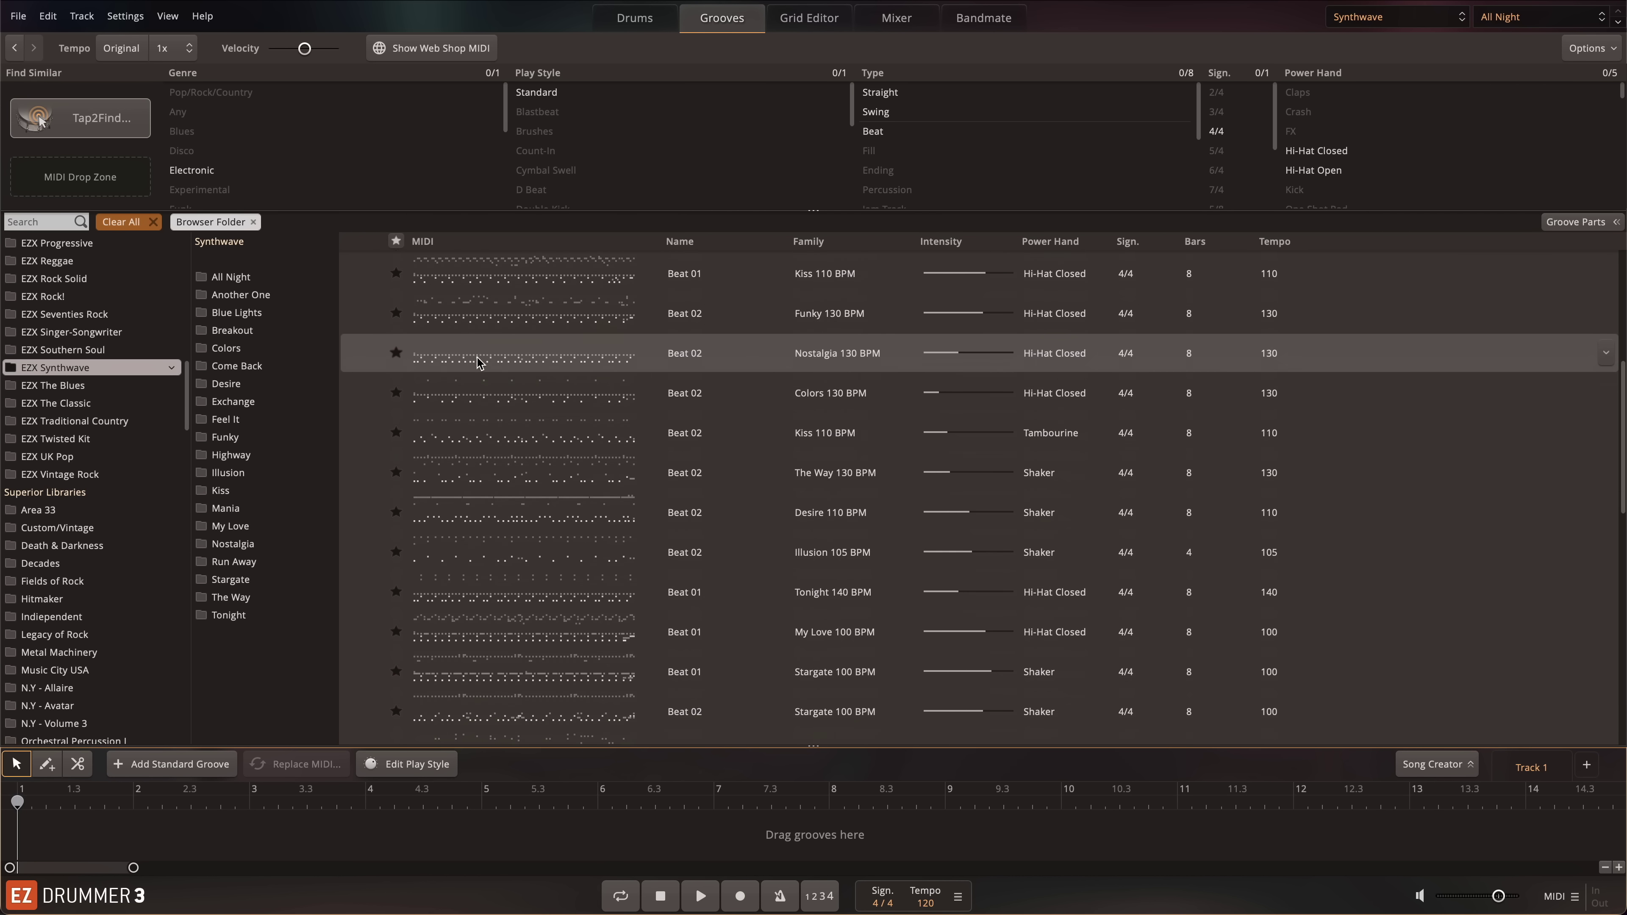
Scroll the Synthwave groove list down to the Exchange 90 BPM Beat 01 groove.
scroll(480, 362, "down", 5)
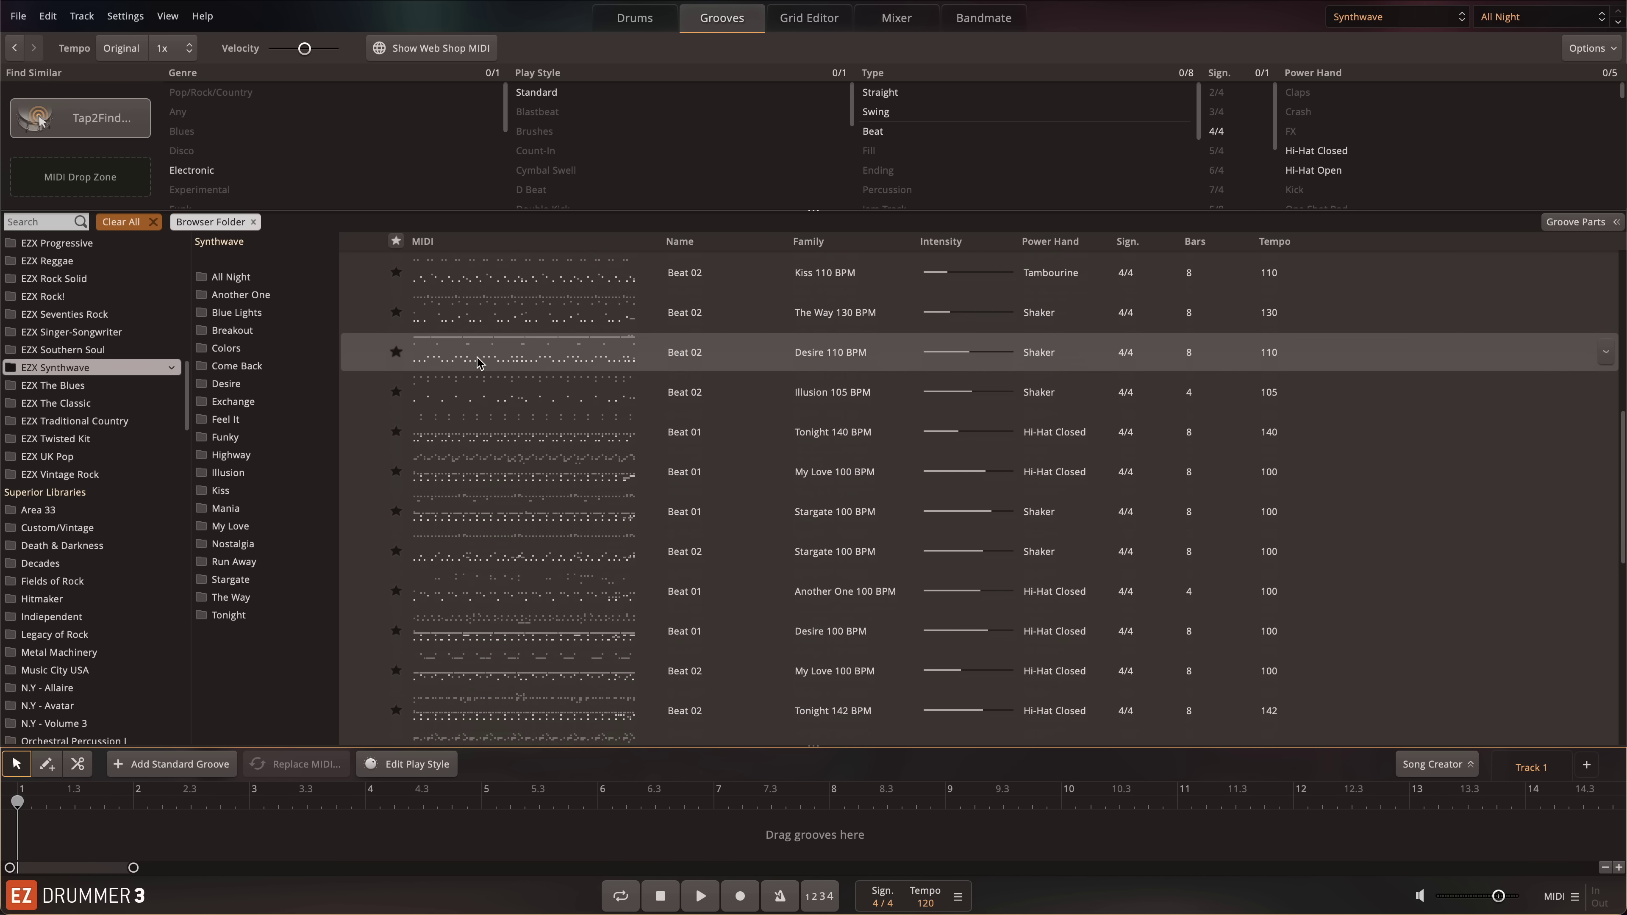
scroll(480, 362, "down", 4)
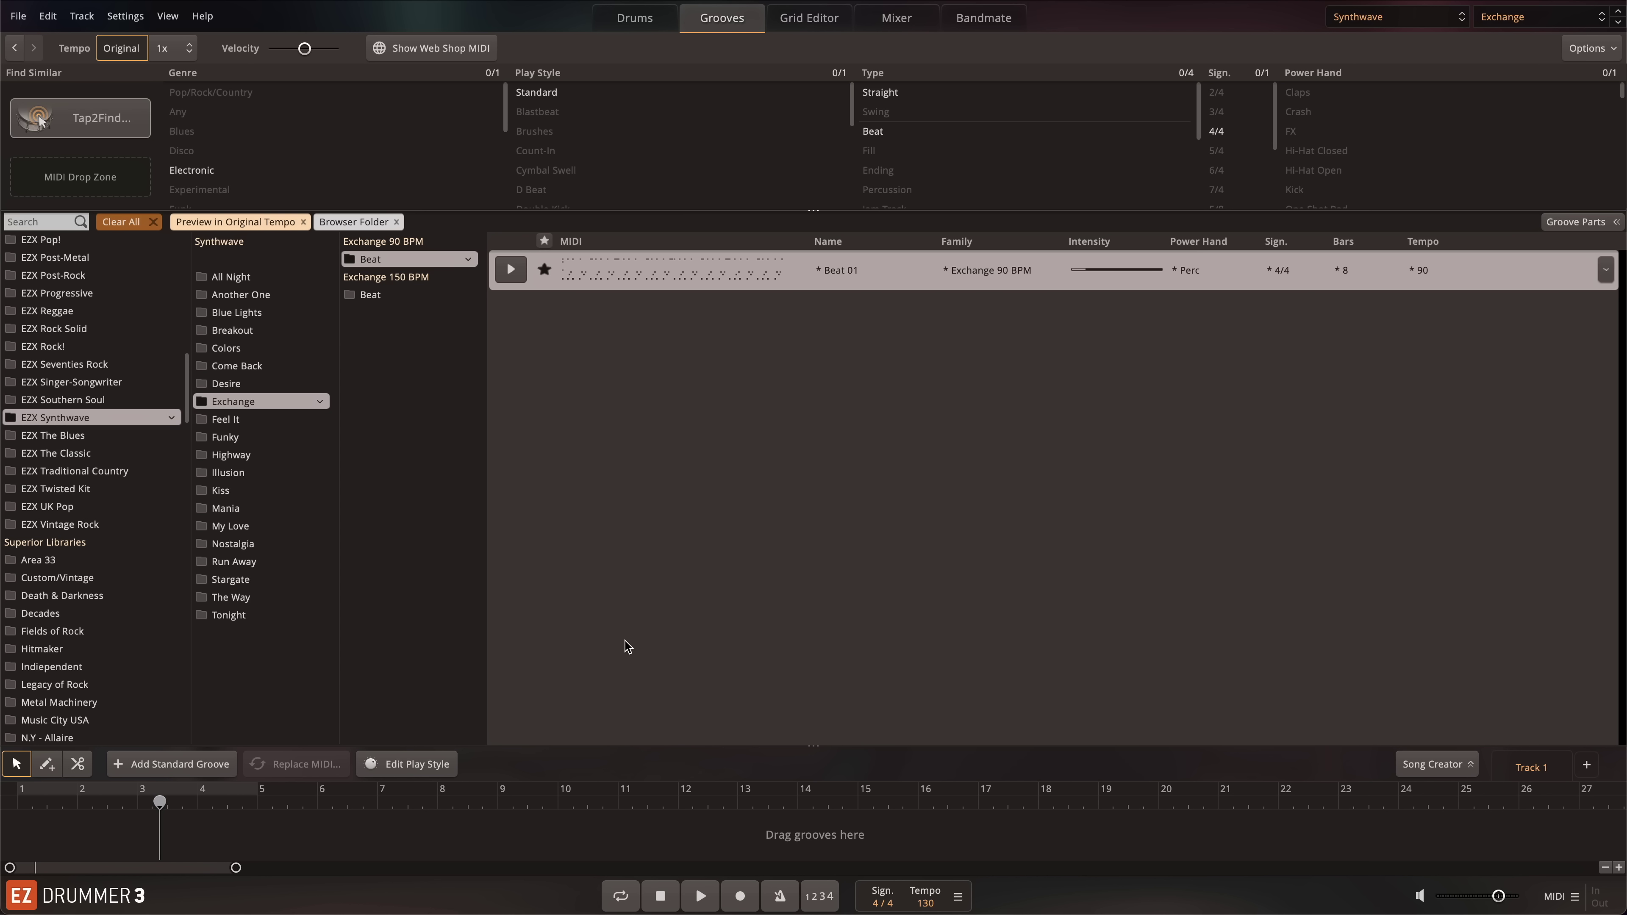
Preview Beat 01, place its kick on the song track, add its snare, then open Tap2Find.
left_click(509, 264)
left_click(509, 279)
left_click(1574, 224)
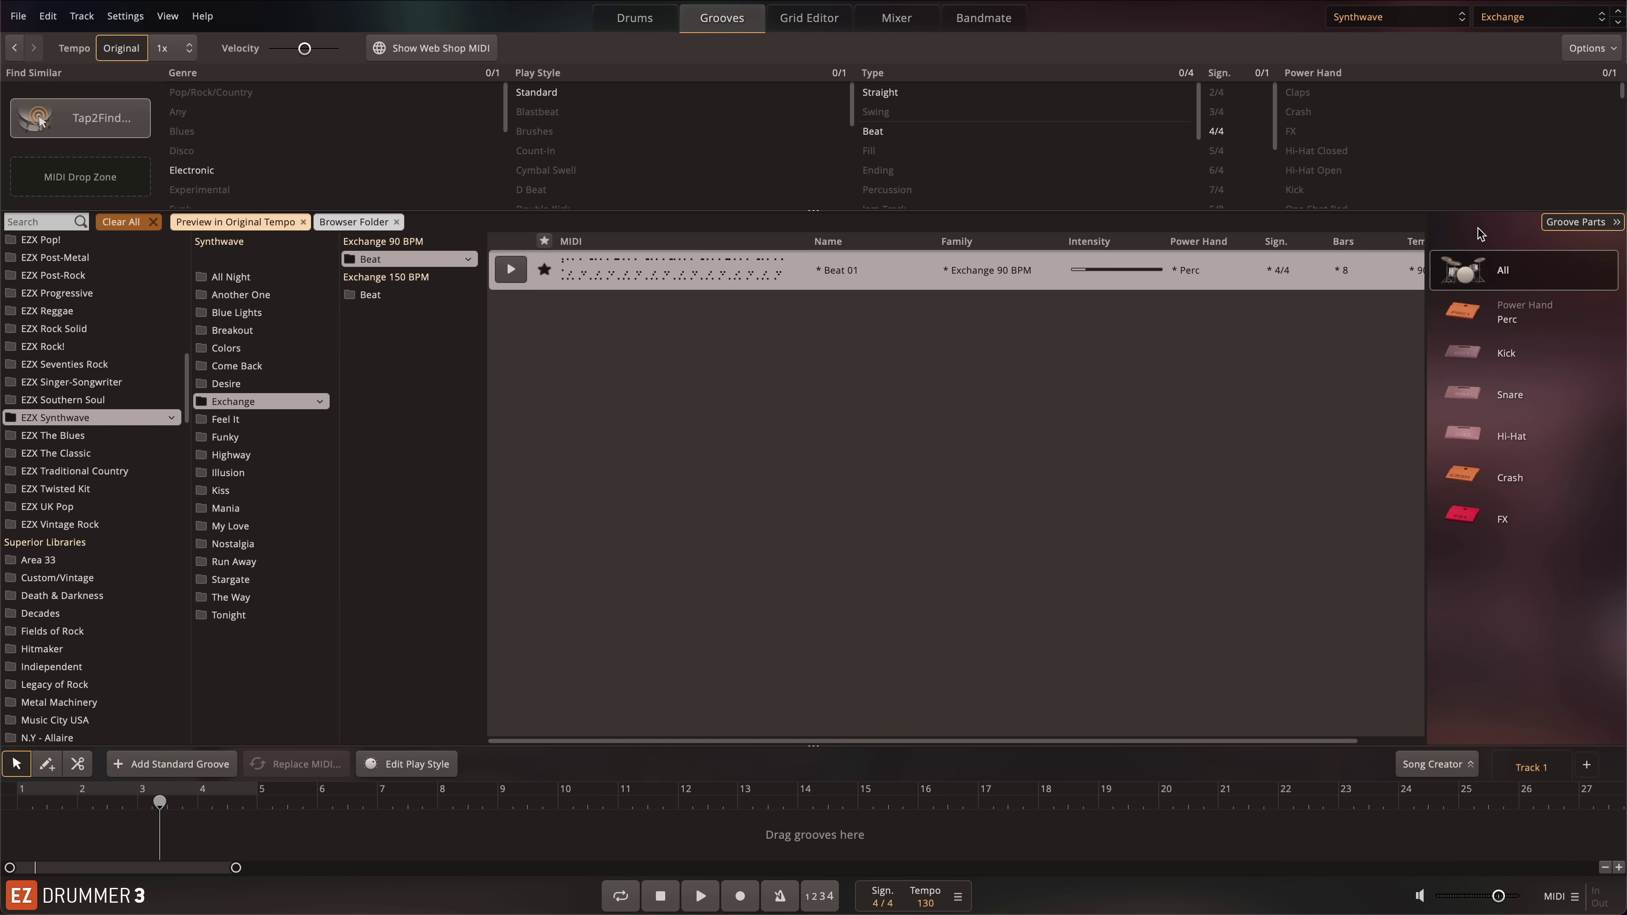
left_click_drag(1520, 359, 9, 859)
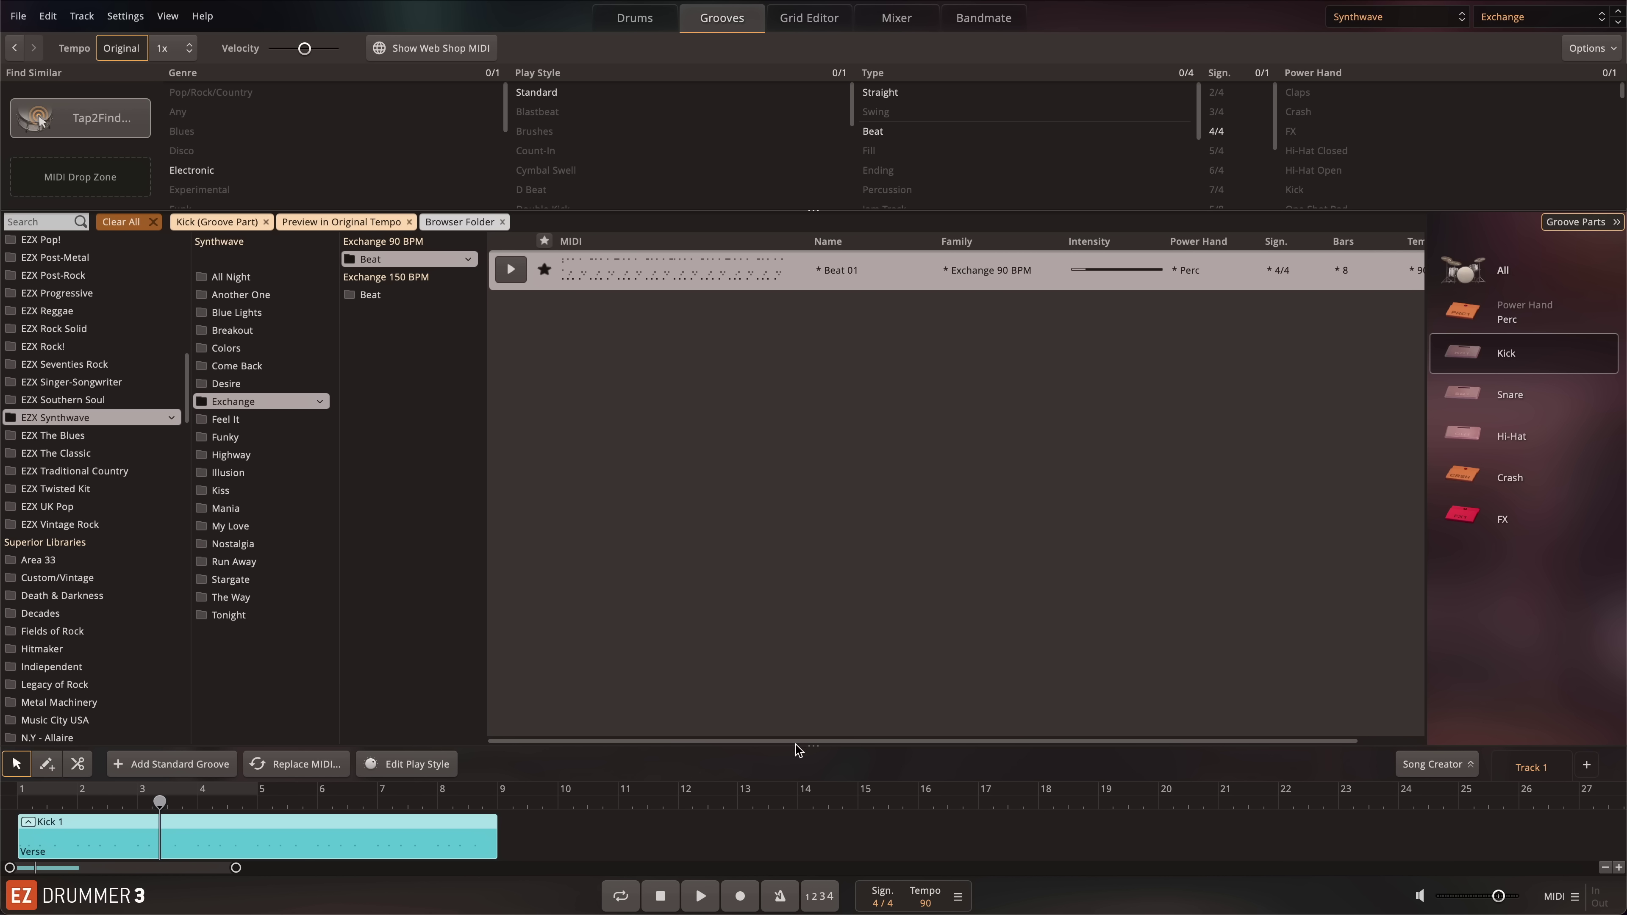
left_click_drag(1509, 393, 20, 841)
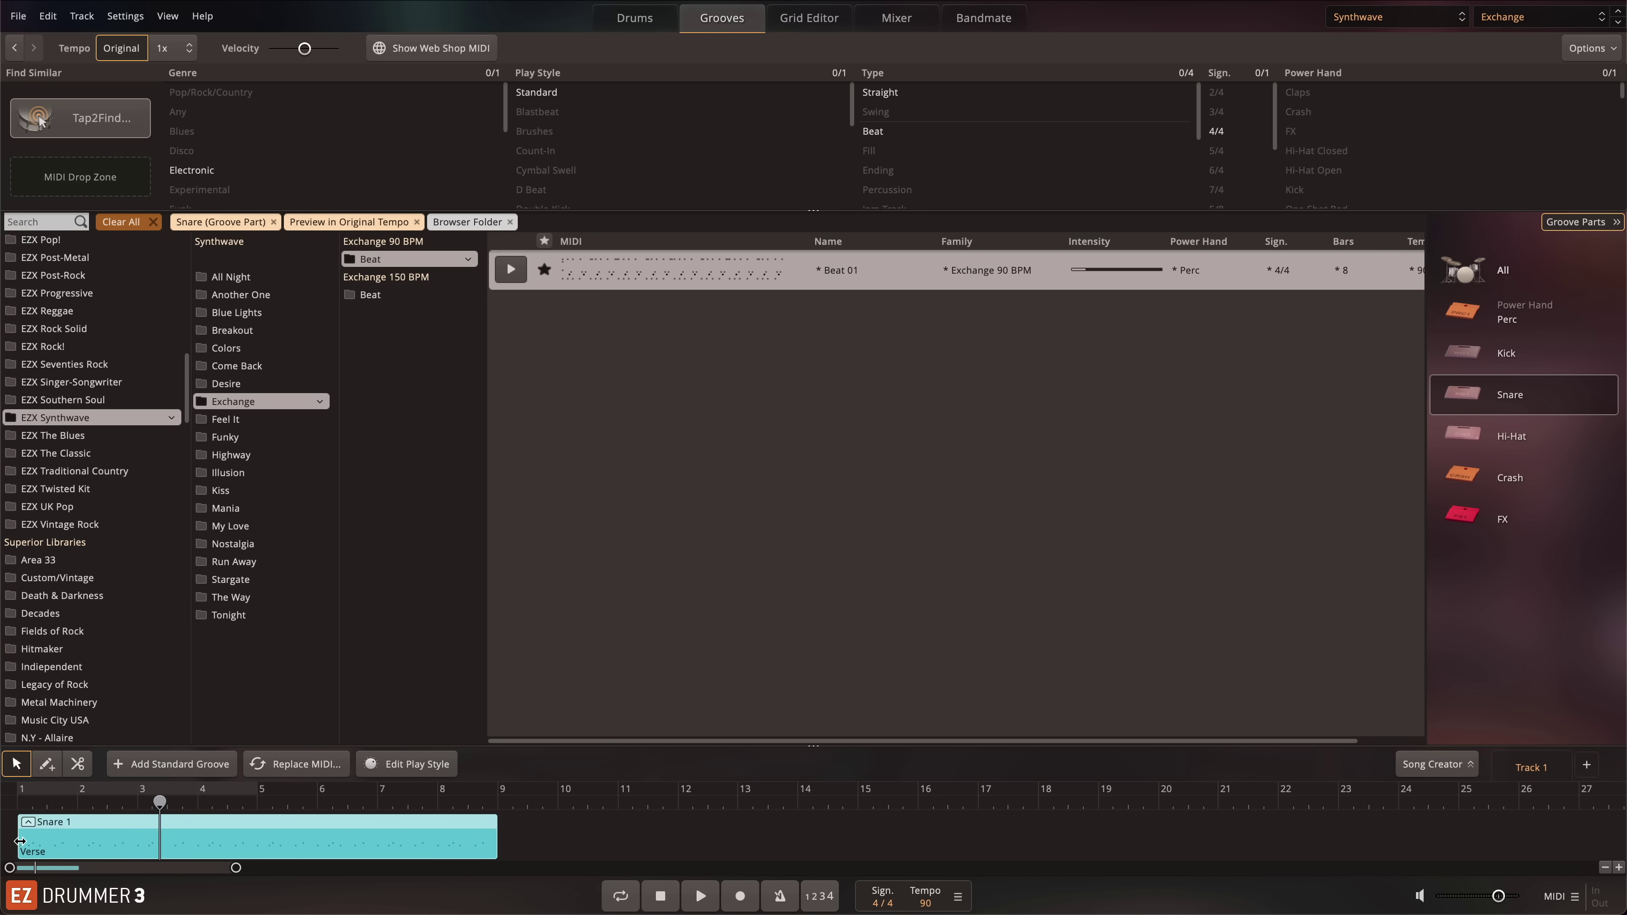
left_click(80, 118)
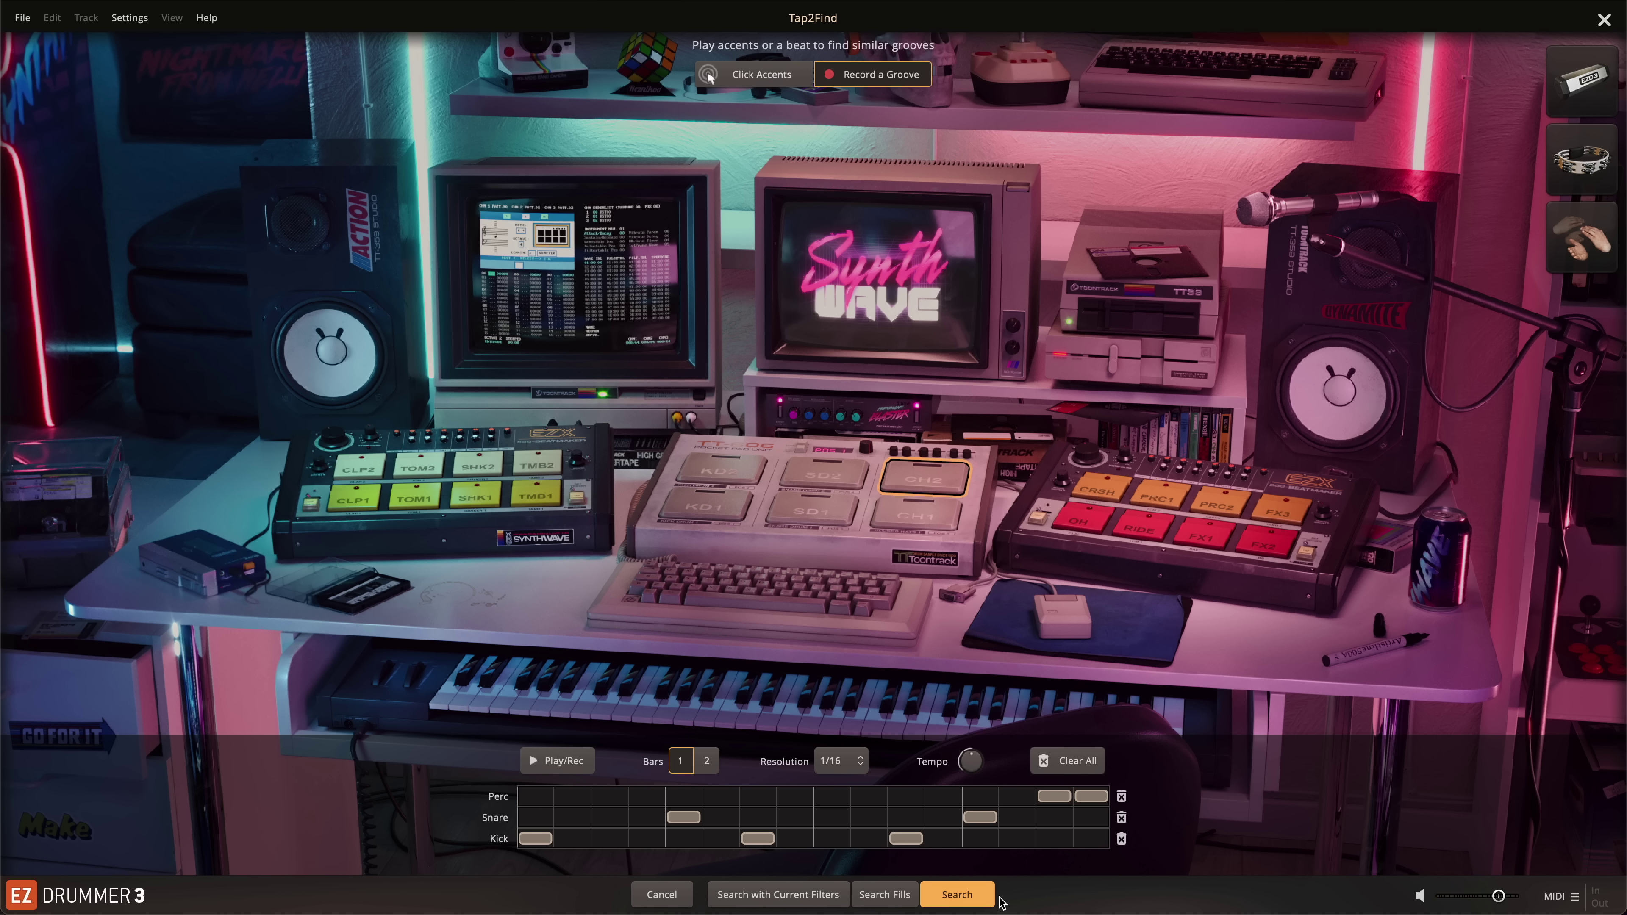
Search for grooves matching the tapped kick, snare and perc pattern.
left_click(957, 895)
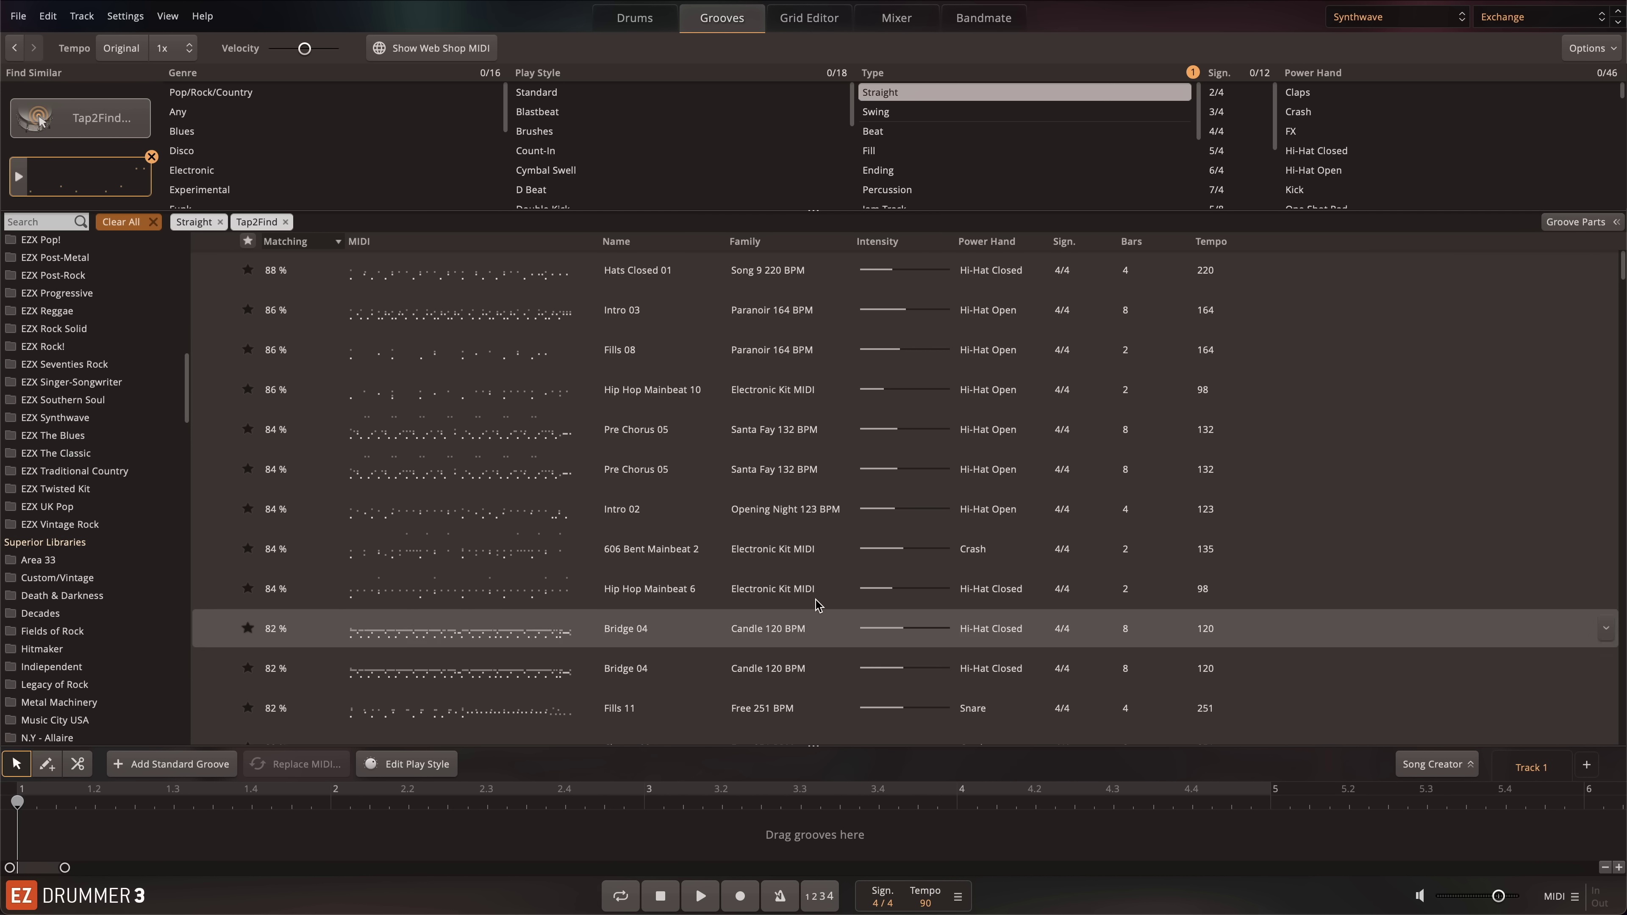
Place the tapped pattern at bar 1 of the song track.
scroll(528, 447, "down", 5)
scroll(527, 444, "down", 1)
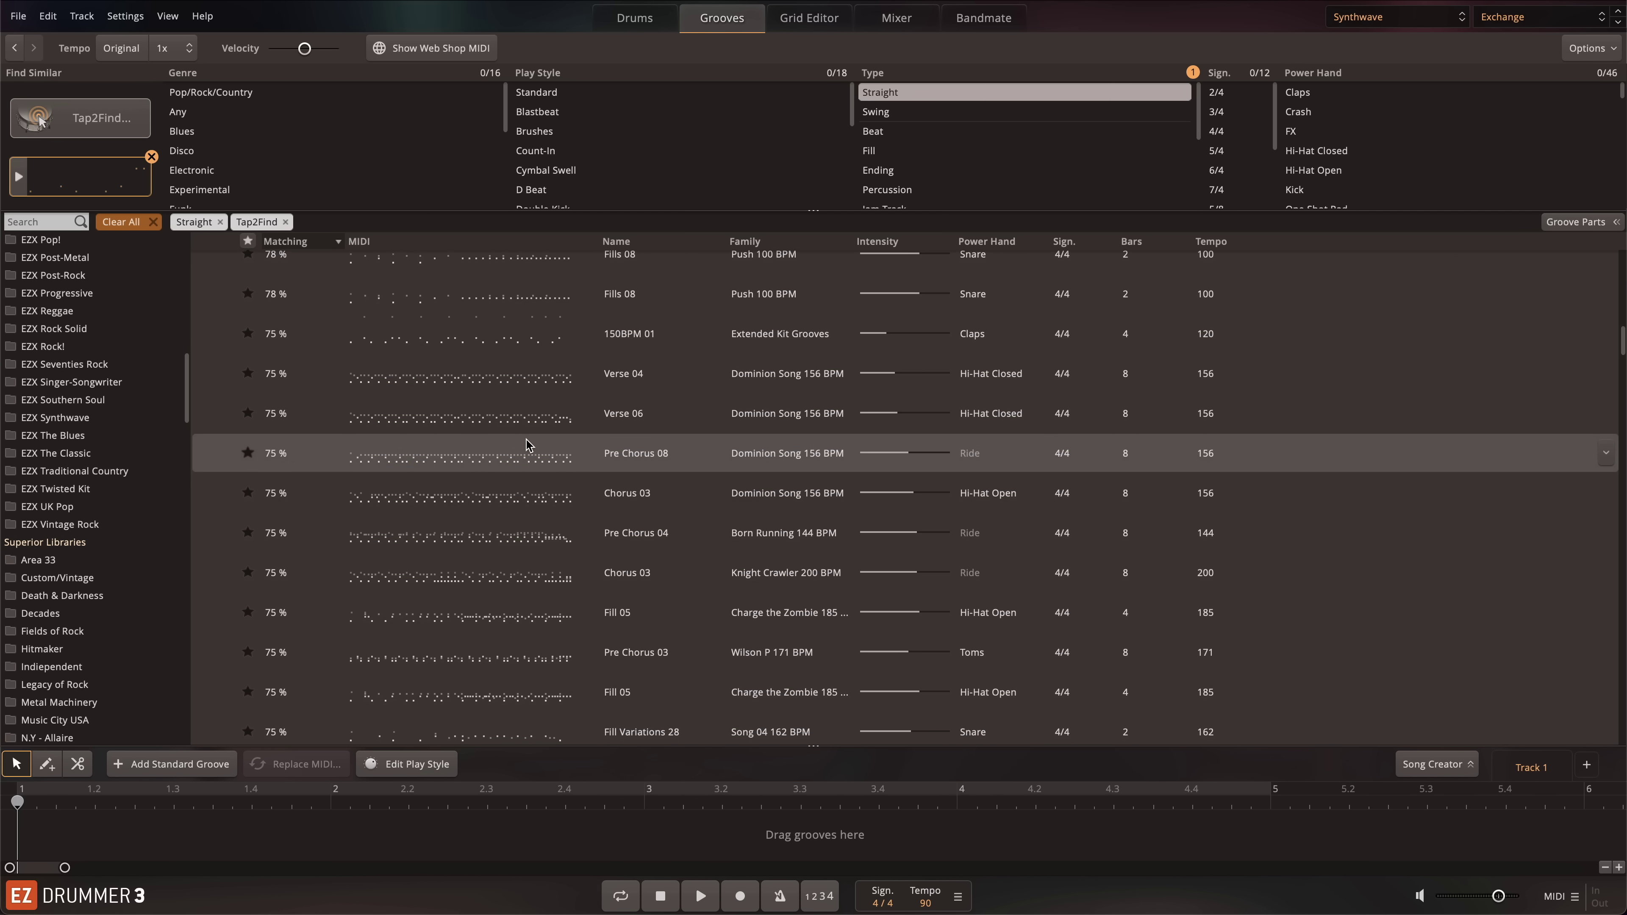
scroll(527, 443, "up", 6)
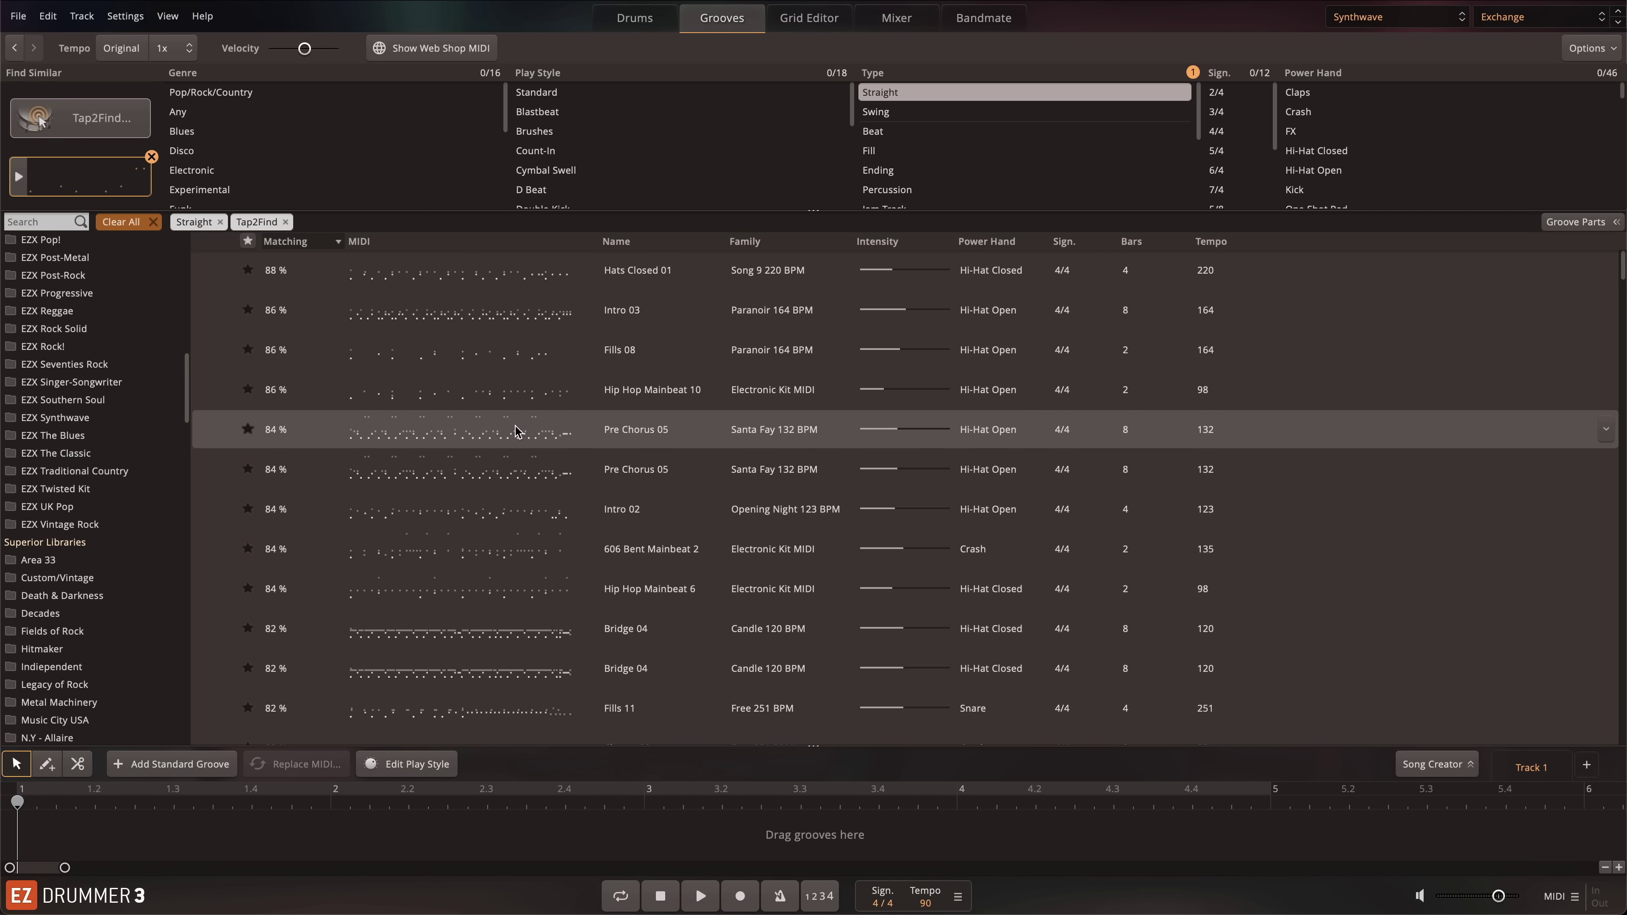
left_click_drag(68, 187, 28, 809)
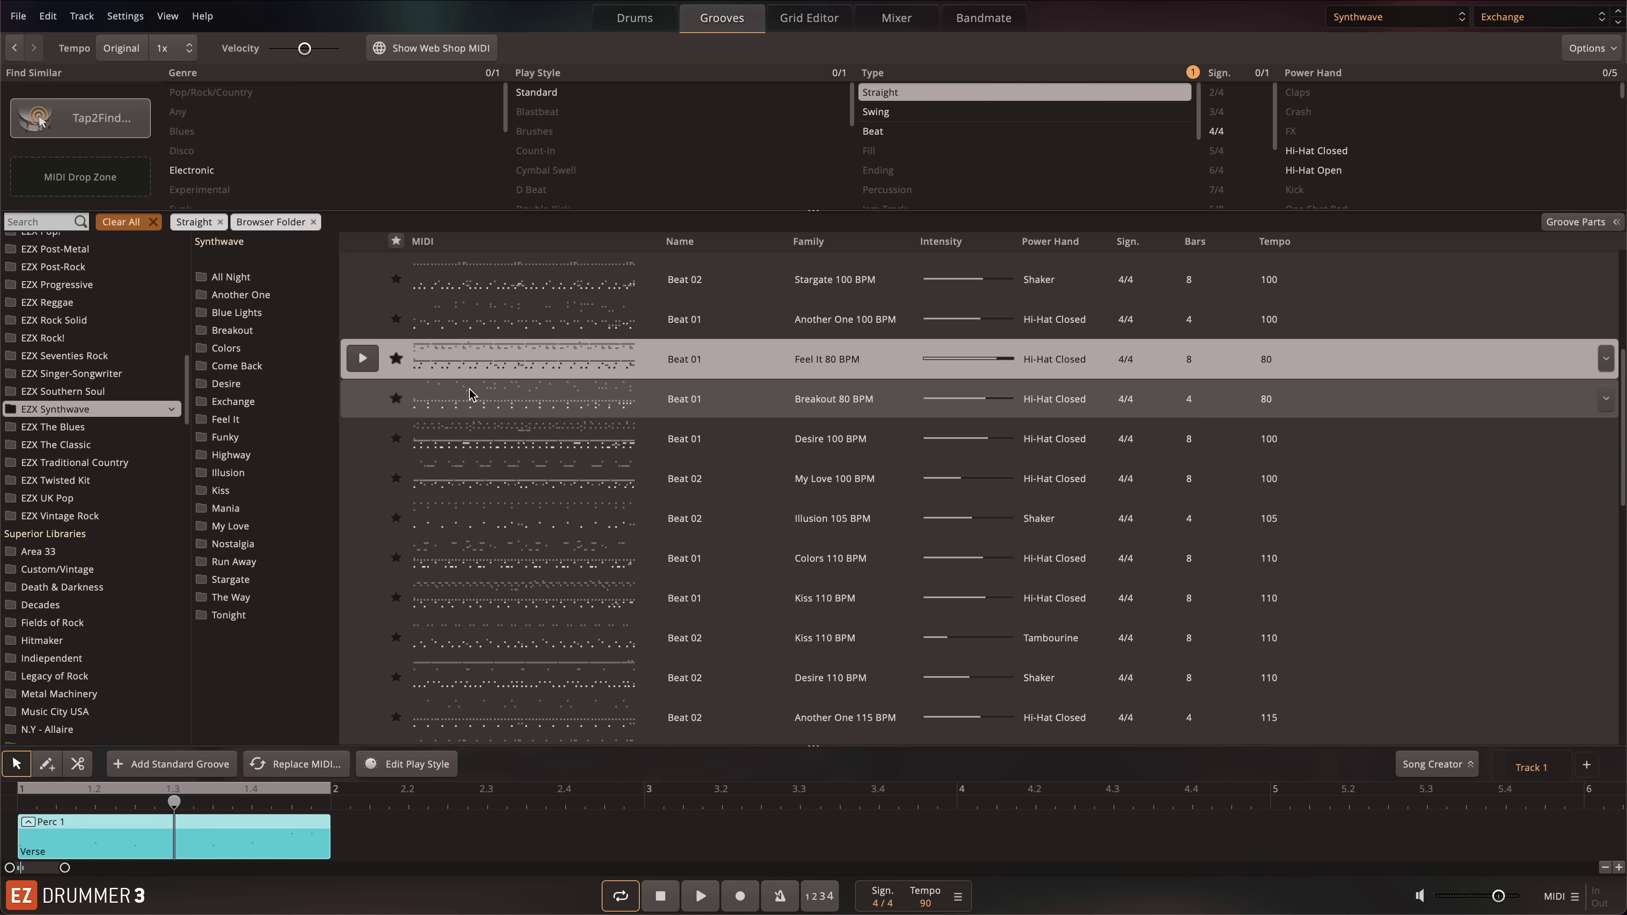
Select the Feel It 80 BPM groove and paste its closed hats onto the Verse part.
right_click(466, 358)
left_click(463, 399)
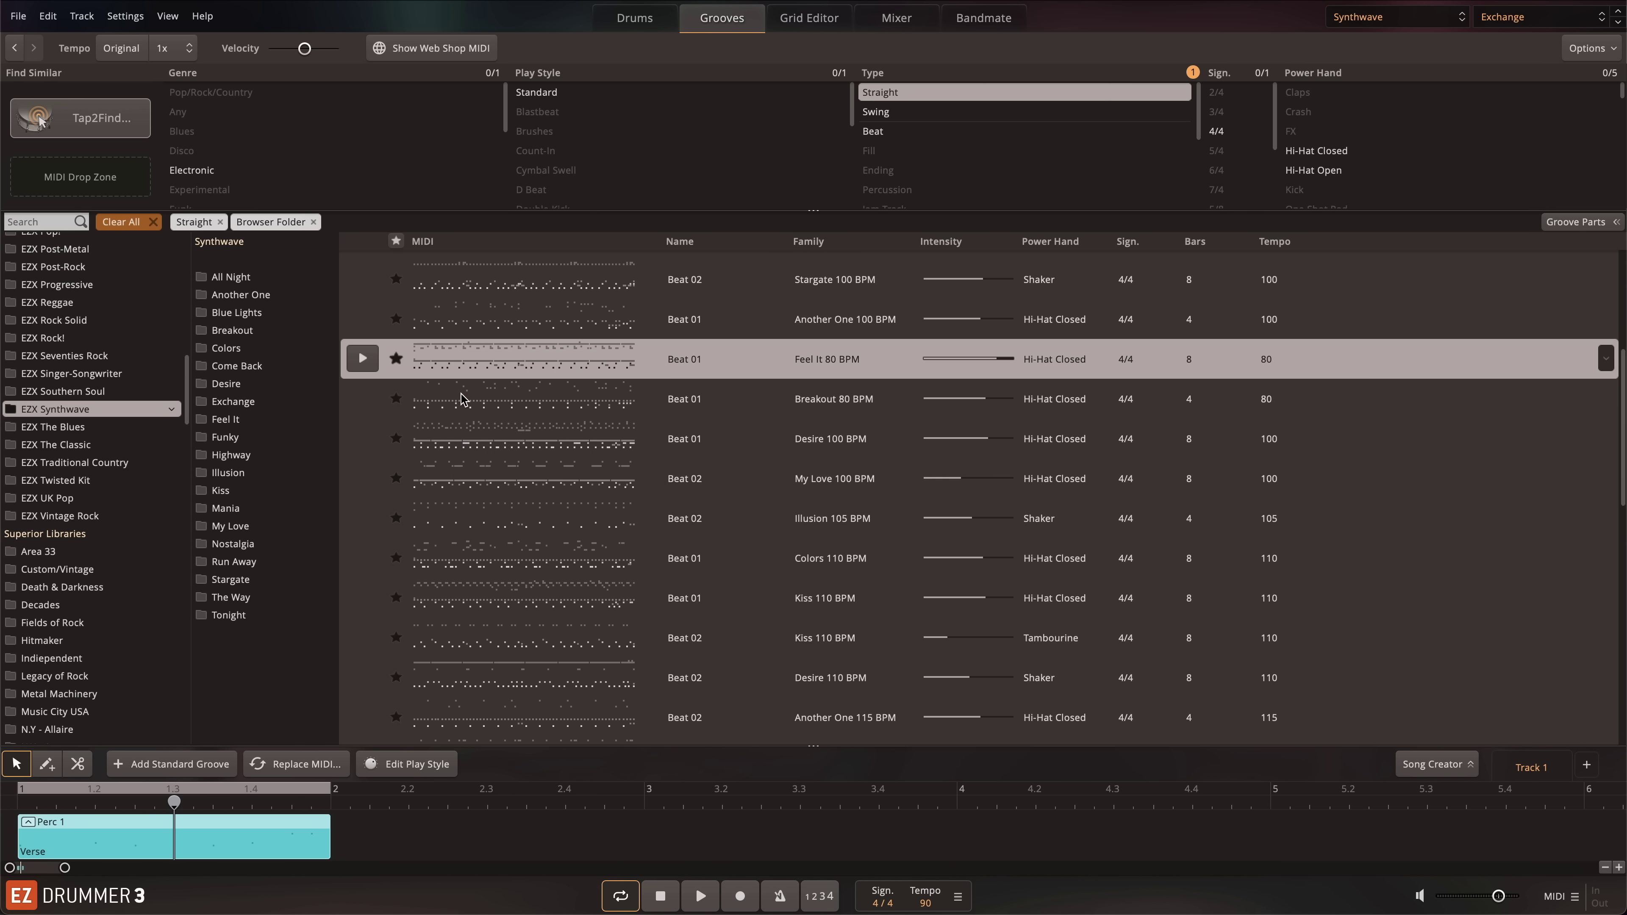
right_click(229, 839)
mouse_move(333, 557)
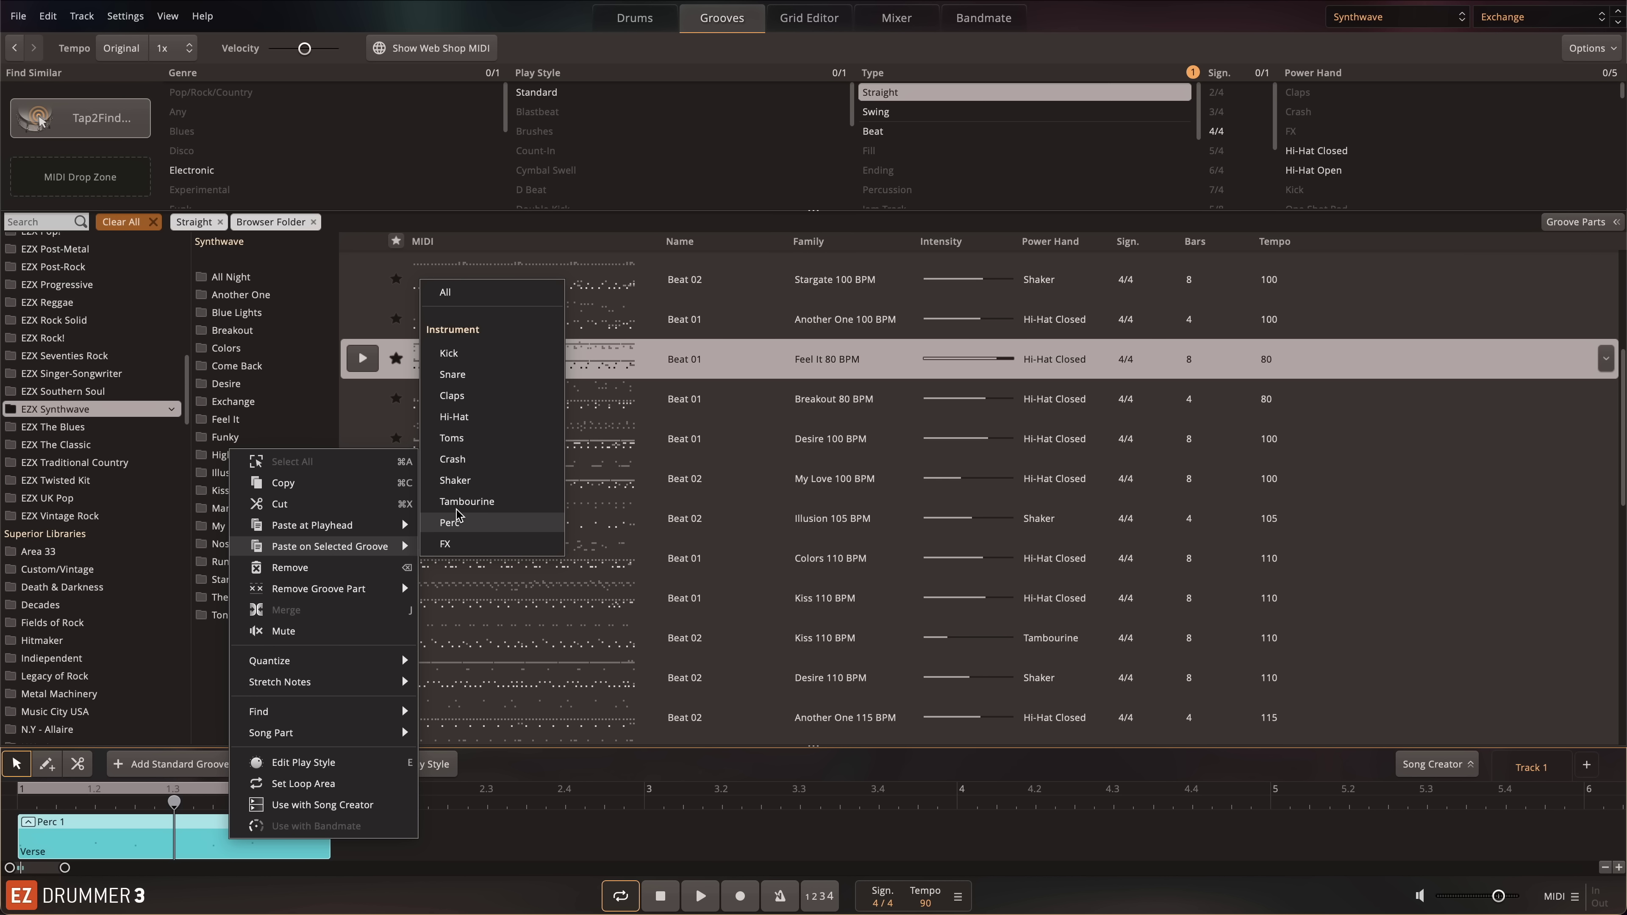
left_click(482, 434)
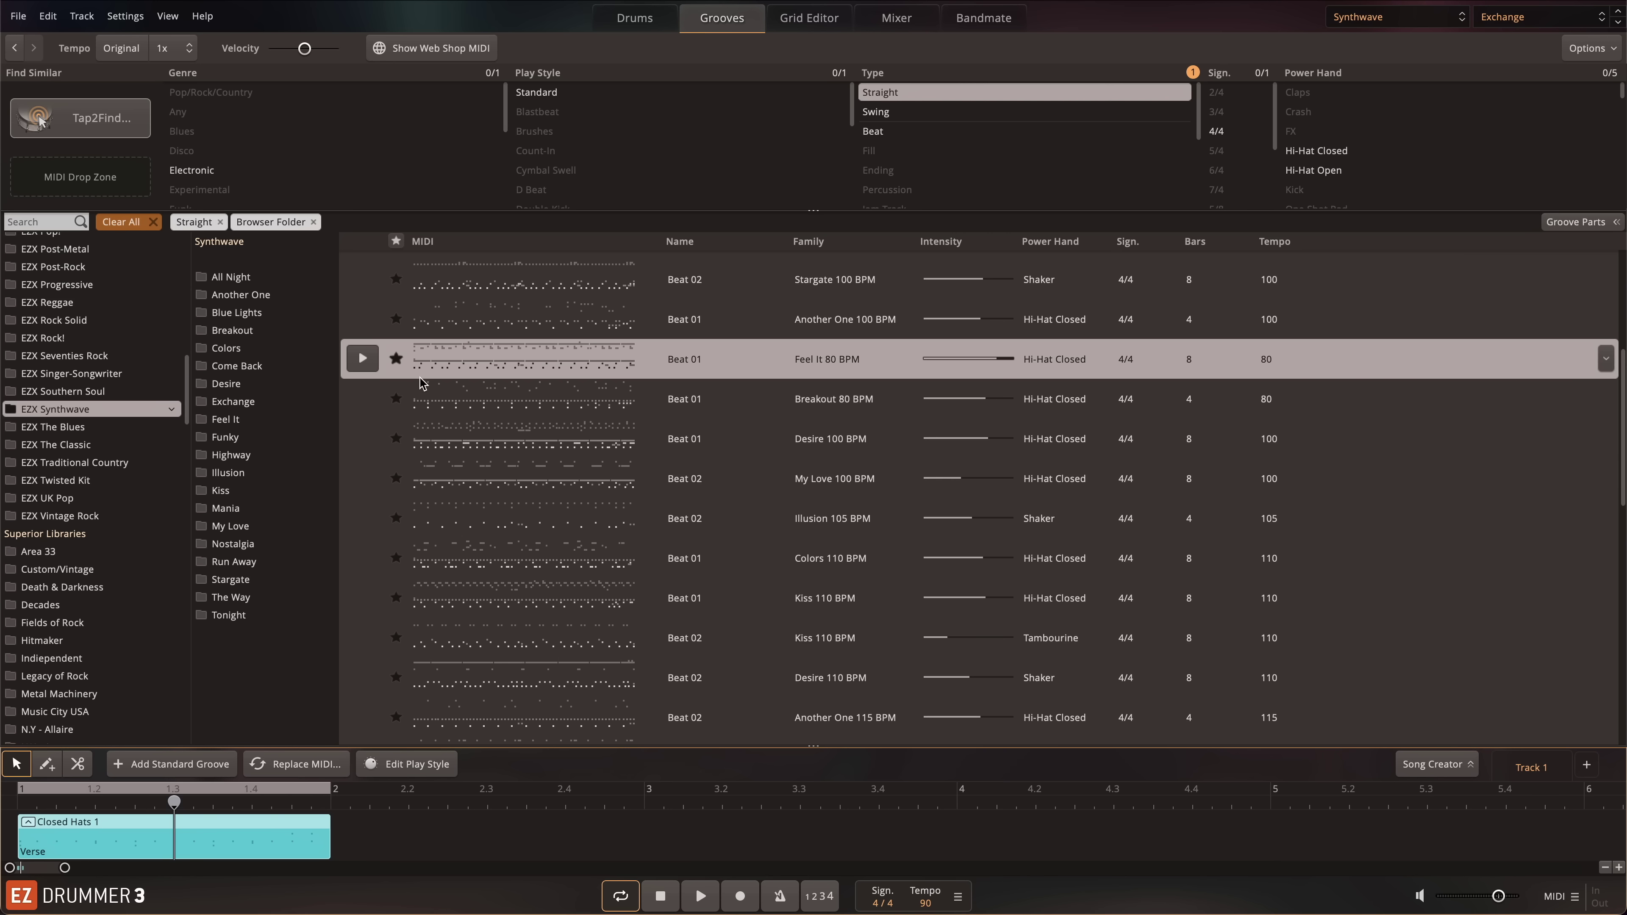
Apply an option from the Verse clip's menu, then play and stop the Verse part.
right_click(250, 837)
mouse_move(339, 535)
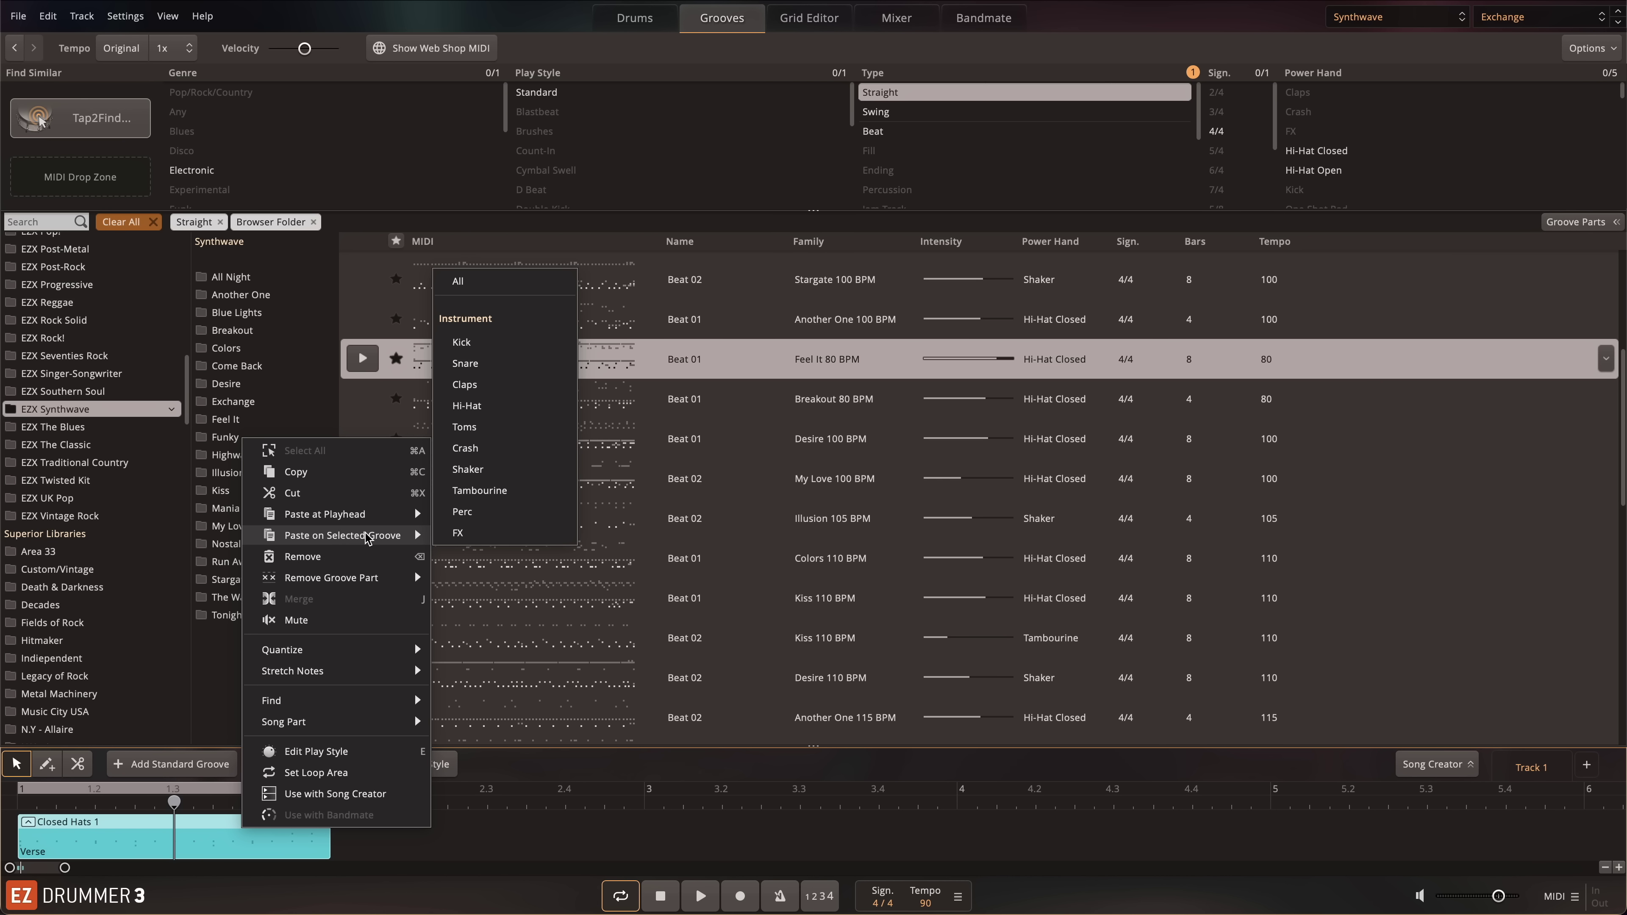
left_click(470, 493)
key("space")
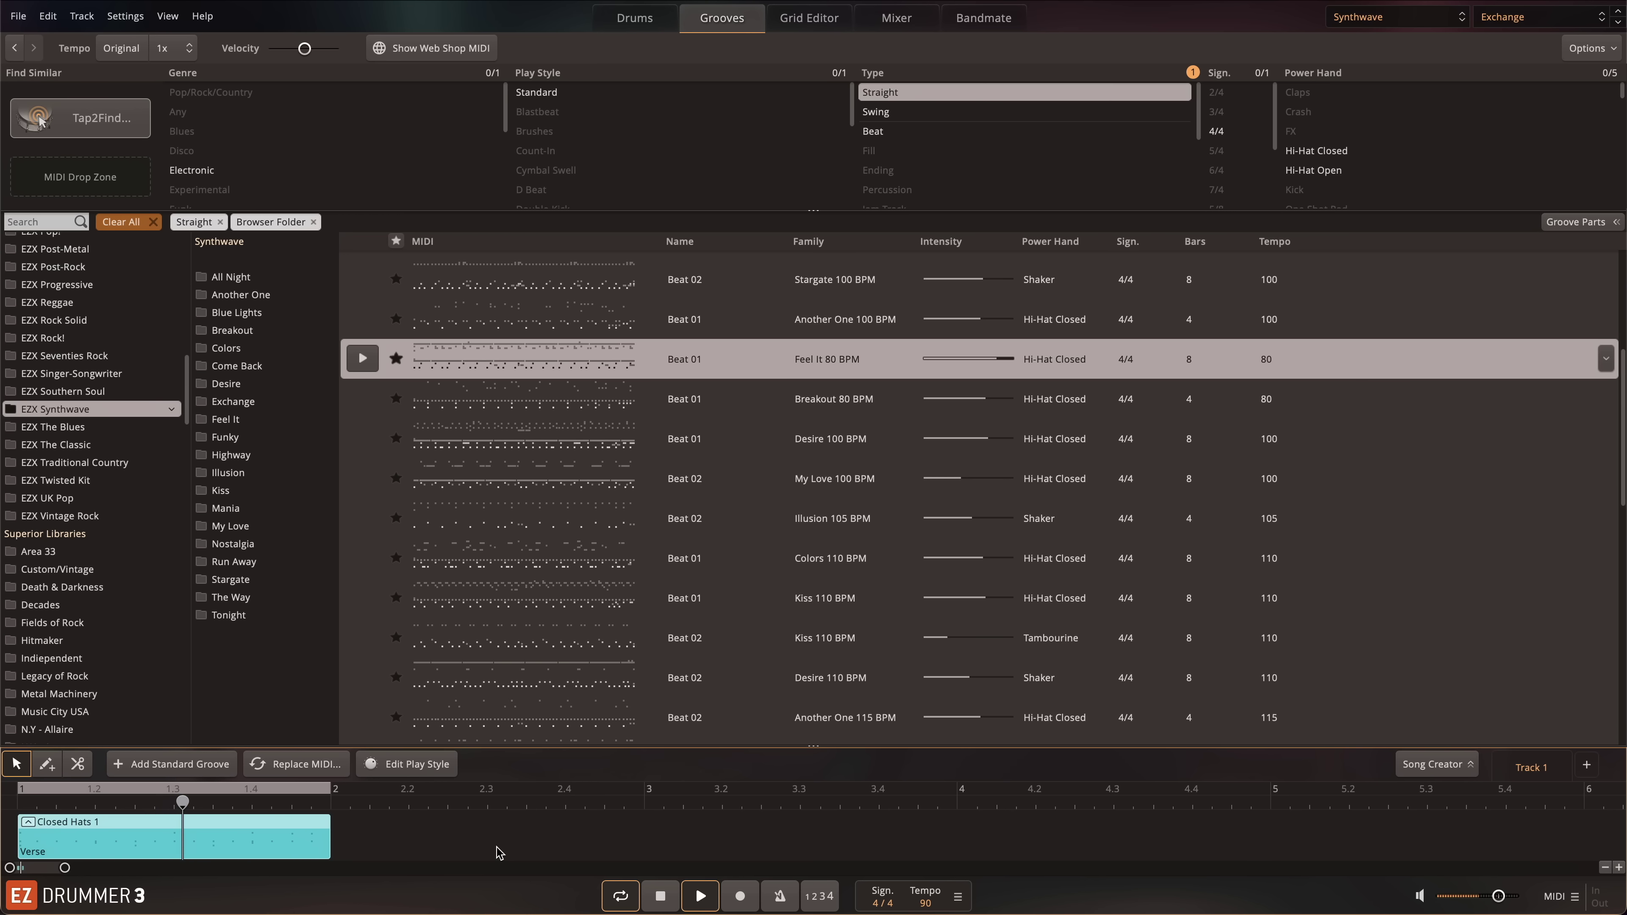
key("space")
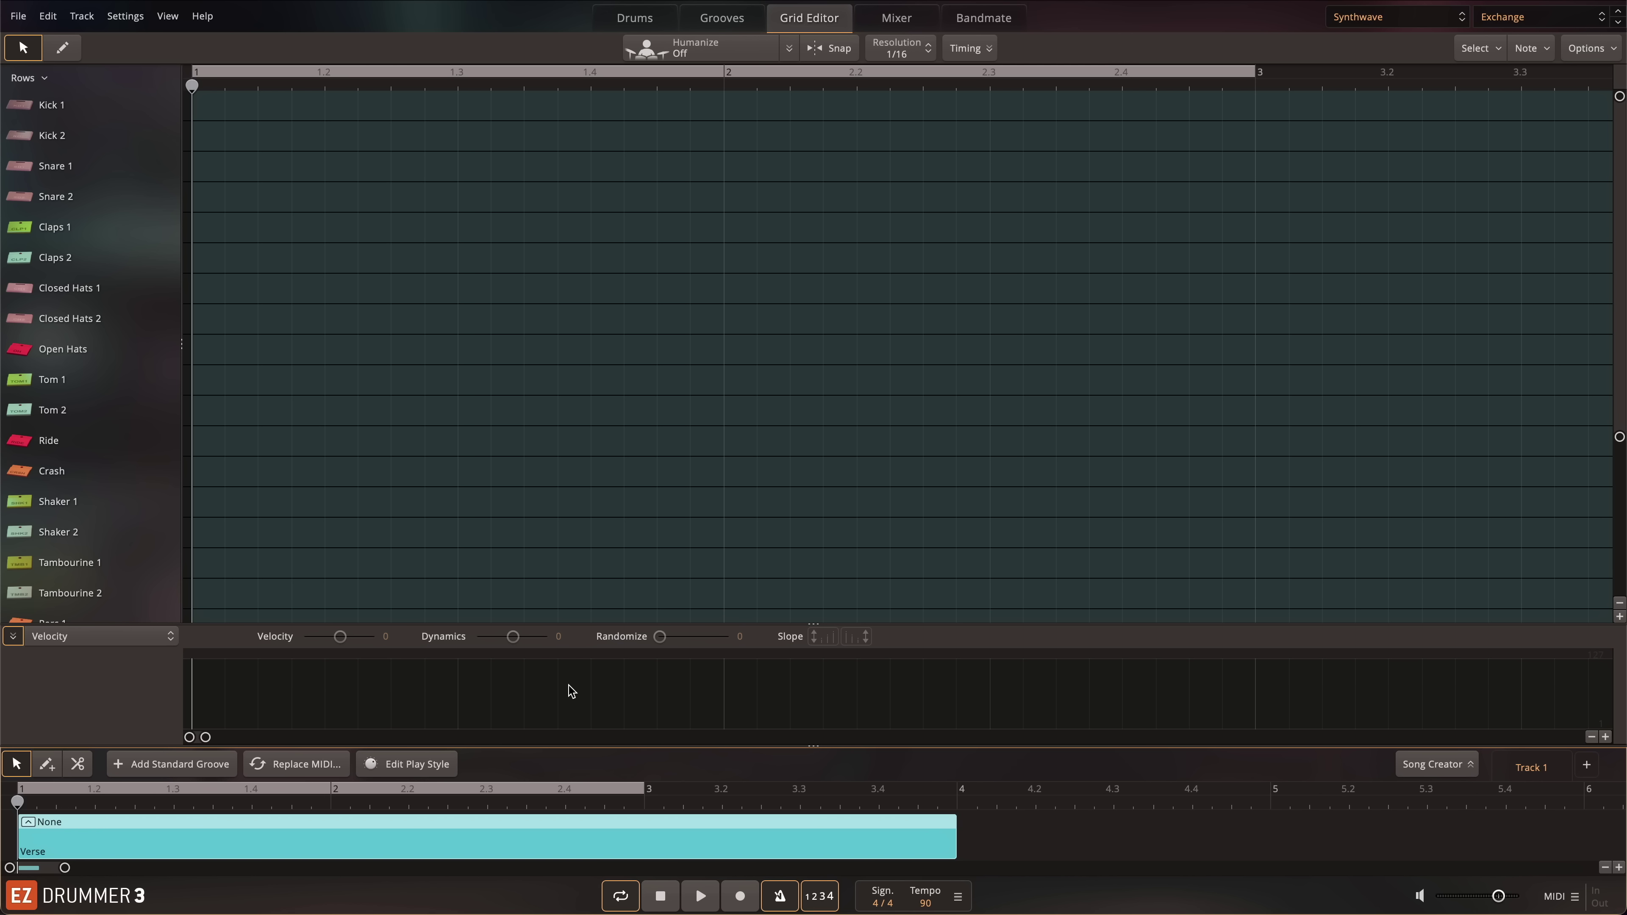
Record a live kick and snare part and quantize it to the grid.
left_click(740, 896)
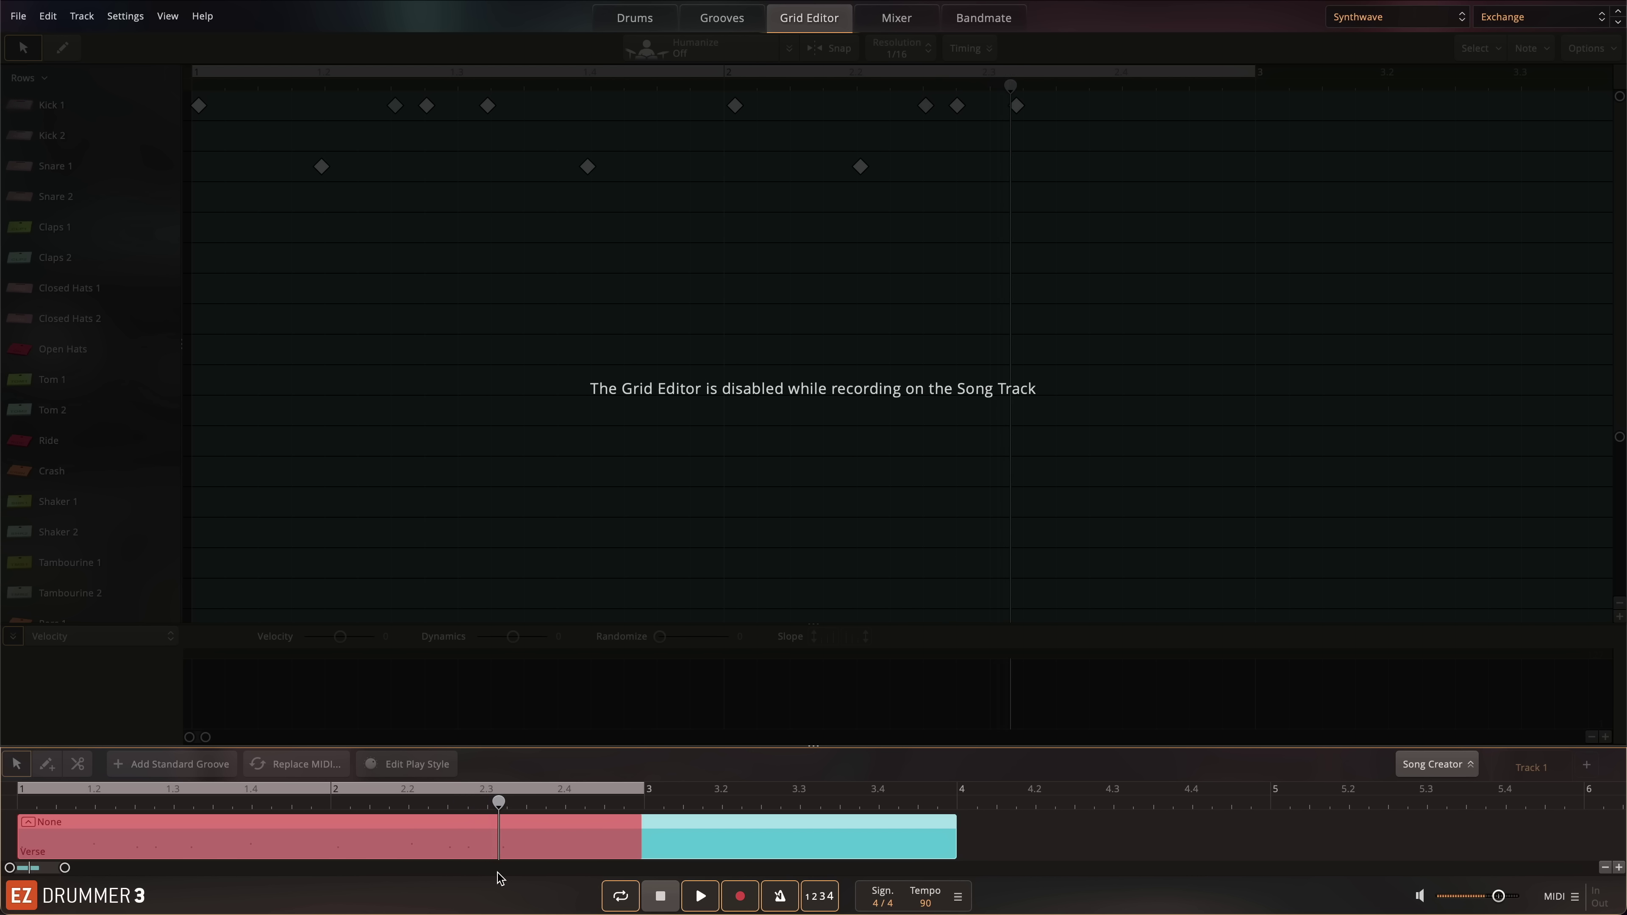
key("space")
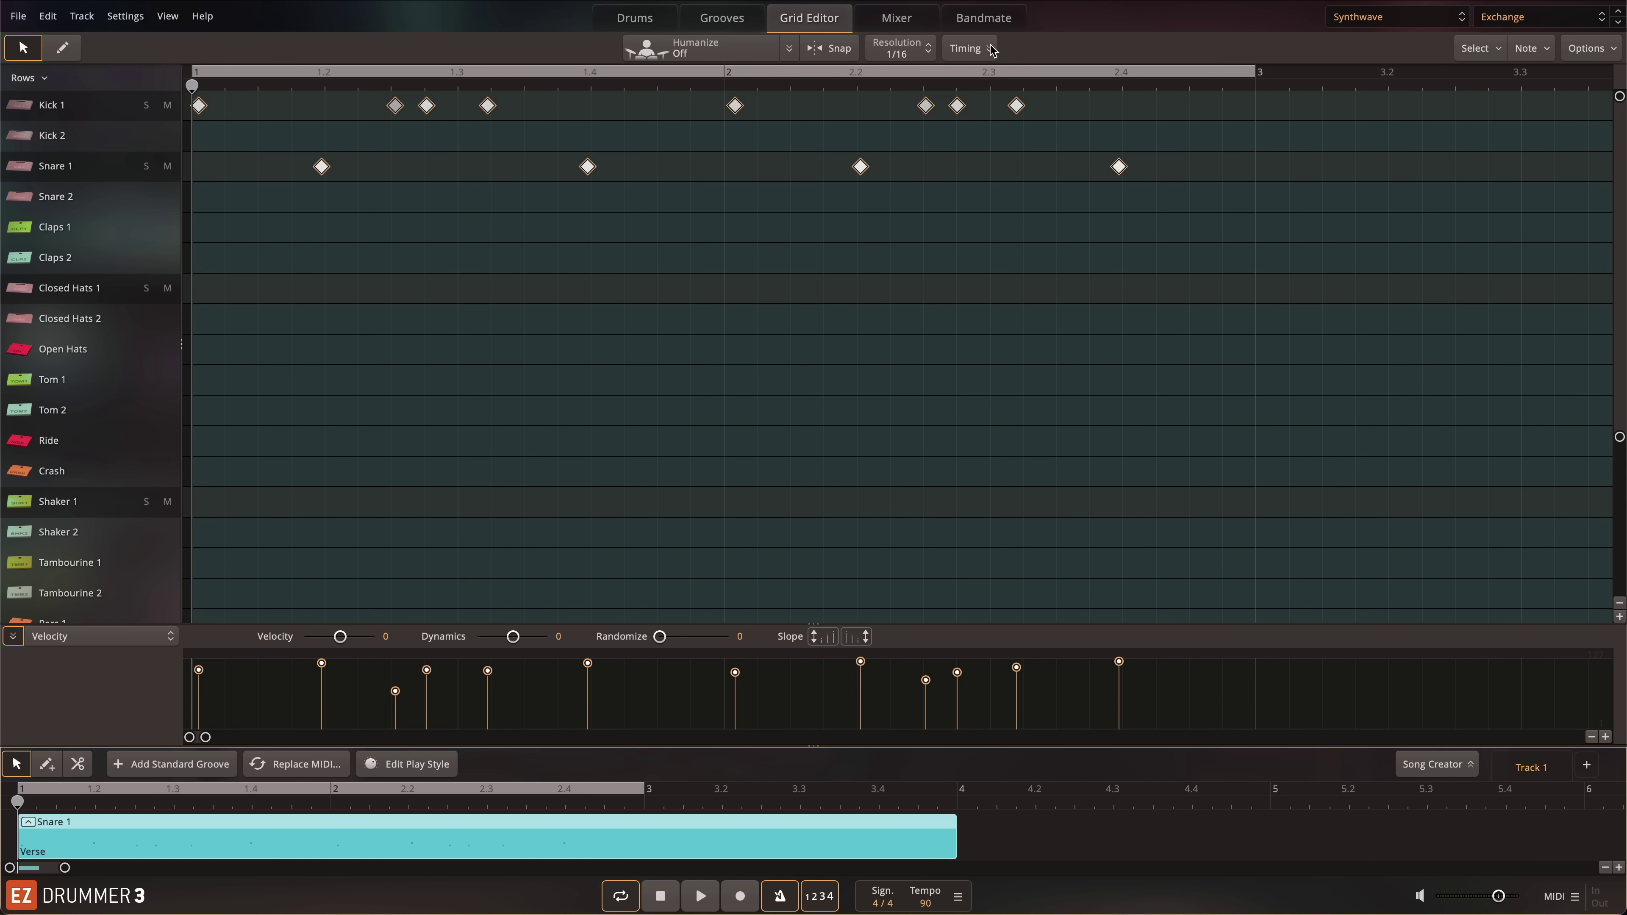
left_click(991, 50)
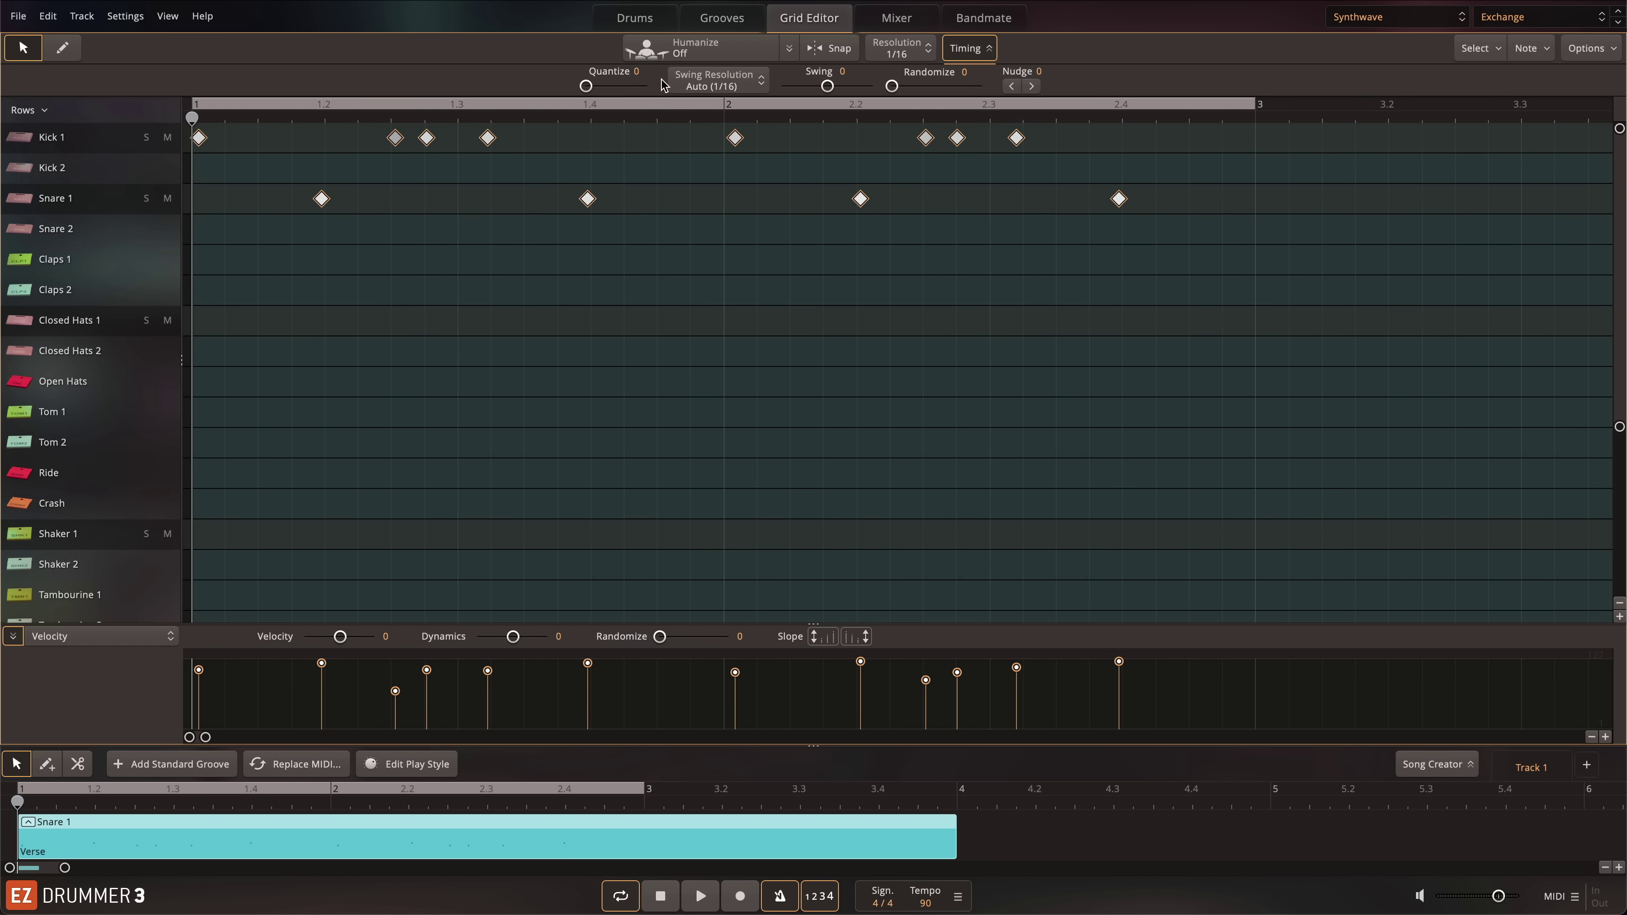
left_click_drag(586, 86, 646, 86)
Draw sixteenth-note Shaker 2 across both bars, an FX 1 hit and a bar-1 Crash, then play.
left_click(193, 537)
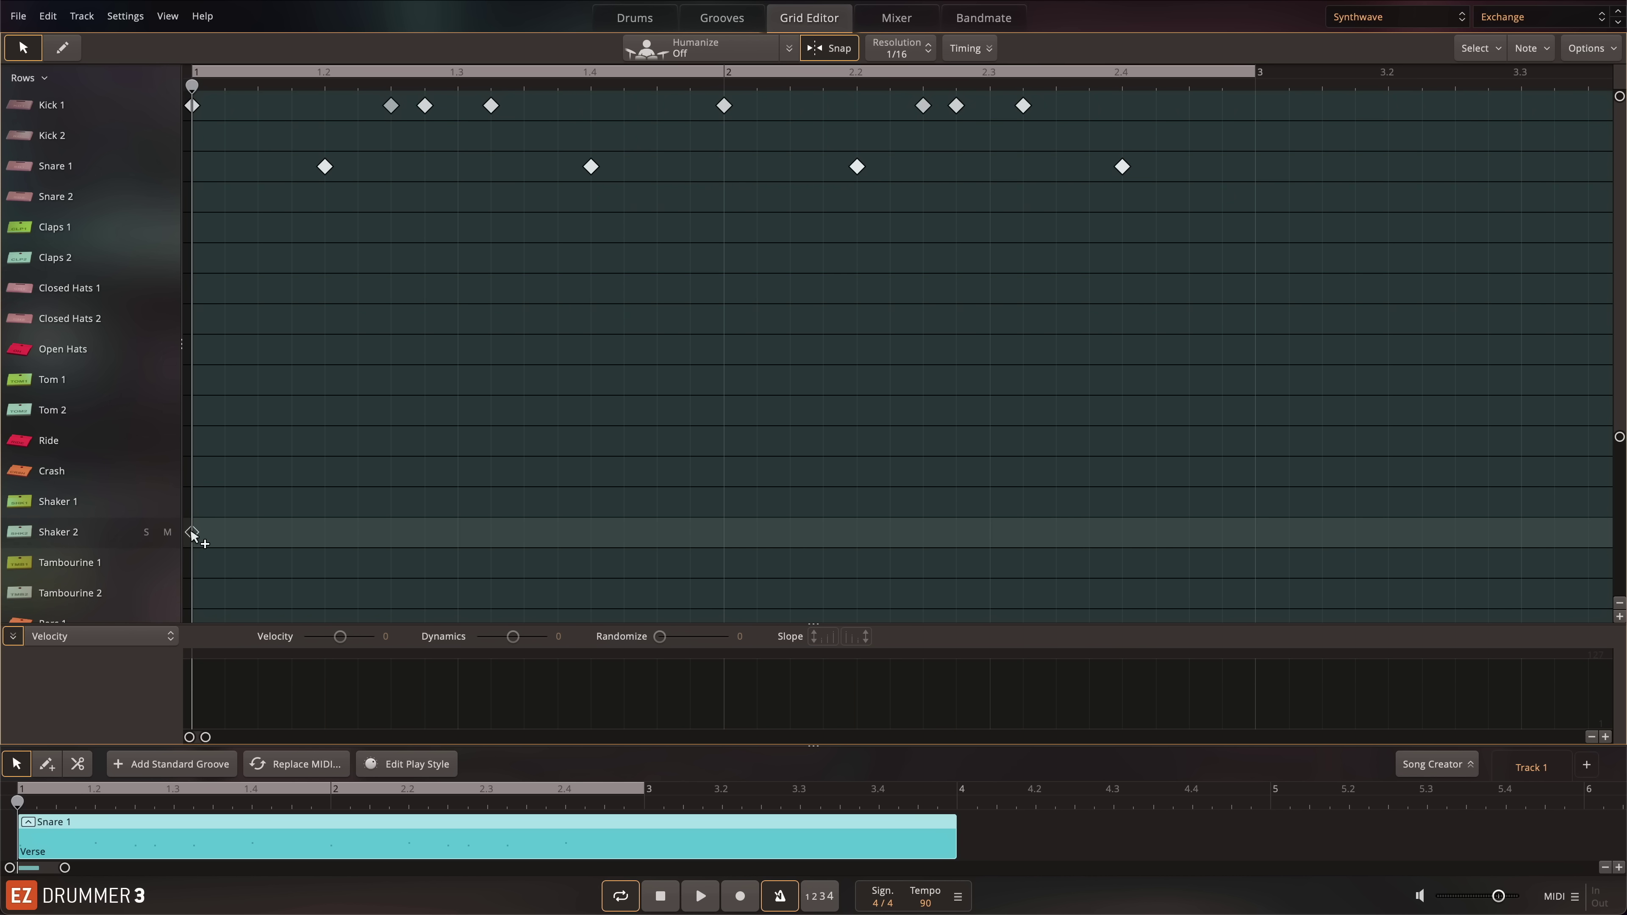
mouse_move(192, 531)
left_mouse_down()
mouse_move(1141, 558)
mouse_move(1255, 543)
left_mouse_up()
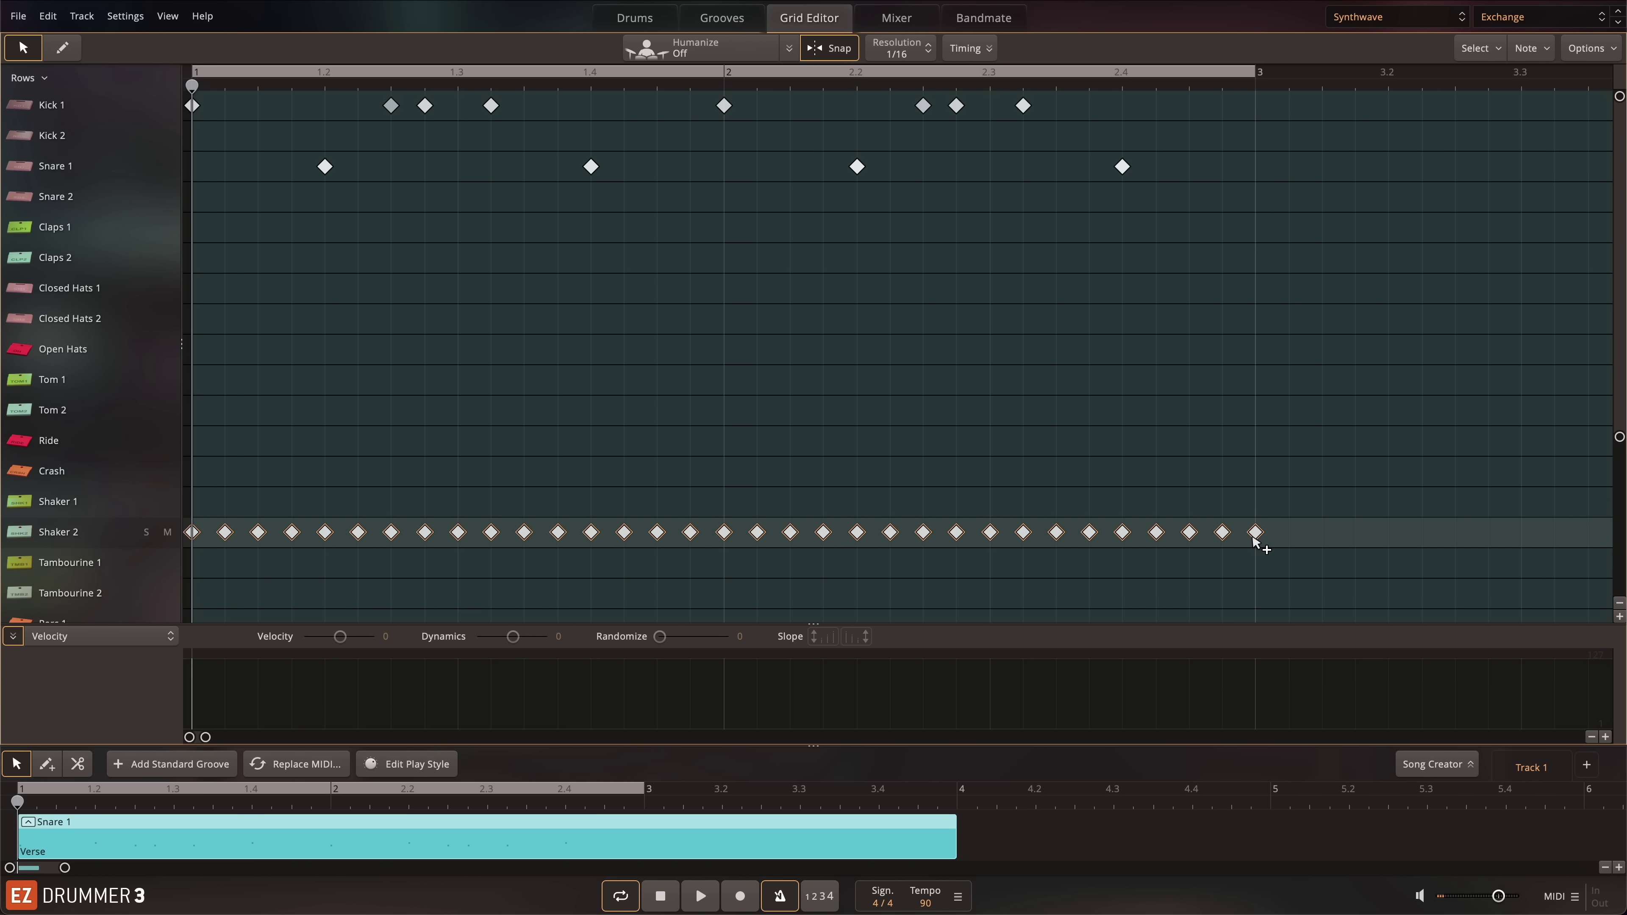
scroll(1257, 544, "down", 3)
left_click_drag(196, 467, 358, 468)
left_click(192, 253)
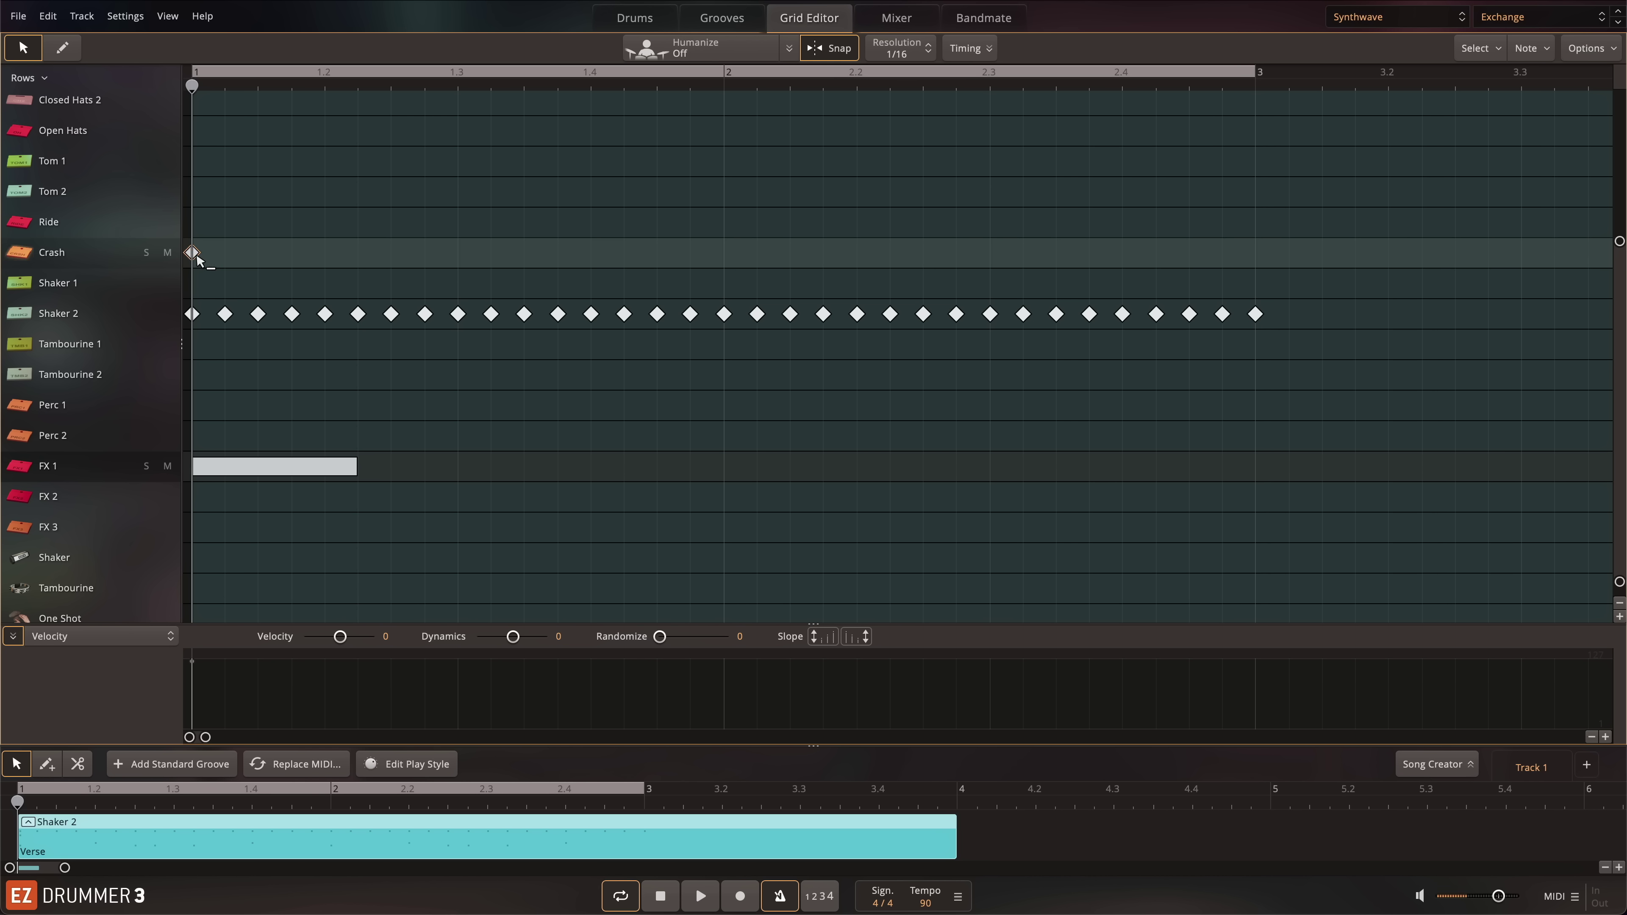
scroll(299, 370, "up", 2)
key("space")
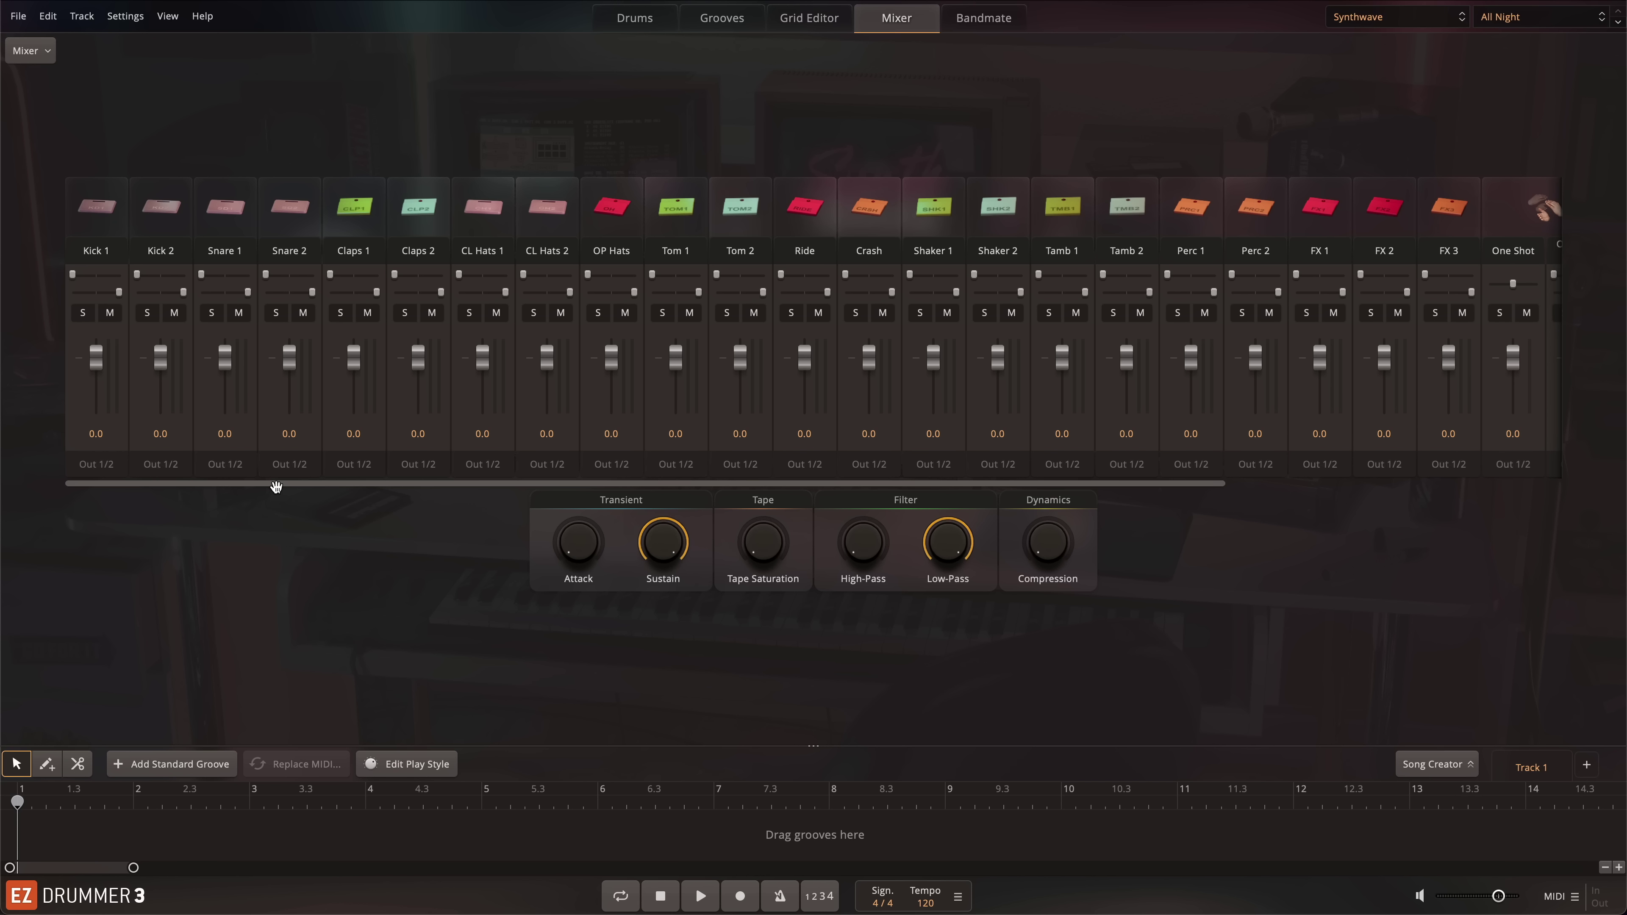
Scroll the mixer channels right and select Reverb together with Snare Reverb.
left_click_drag(276, 488, 664, 488)
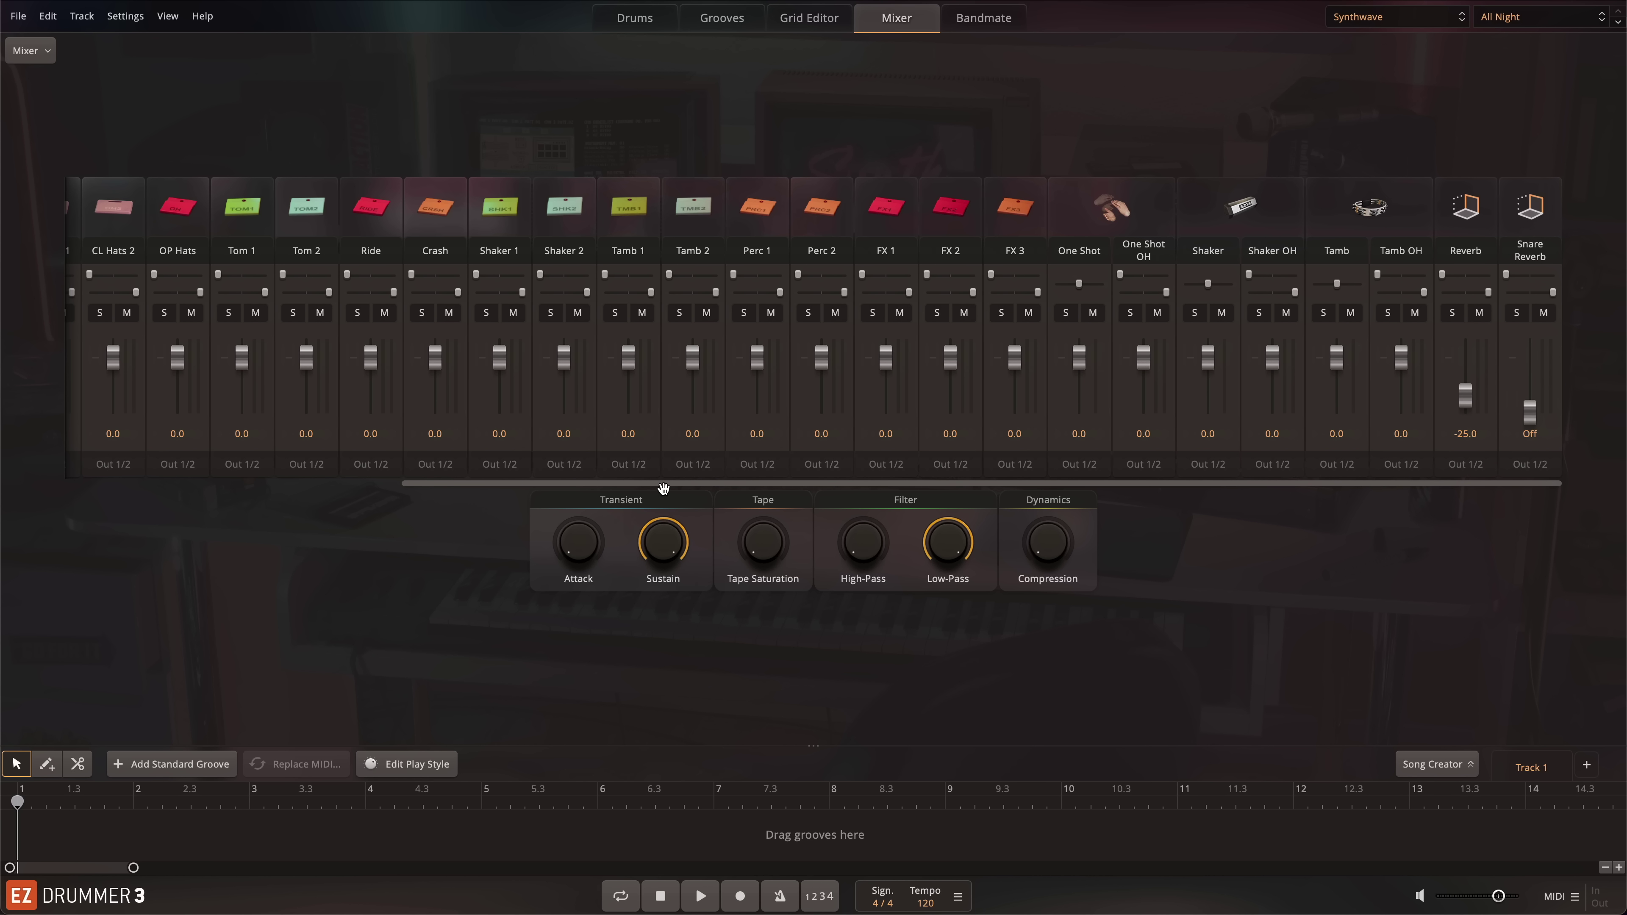
left_click(1480, 250)
left_click(1517, 254, "shift")
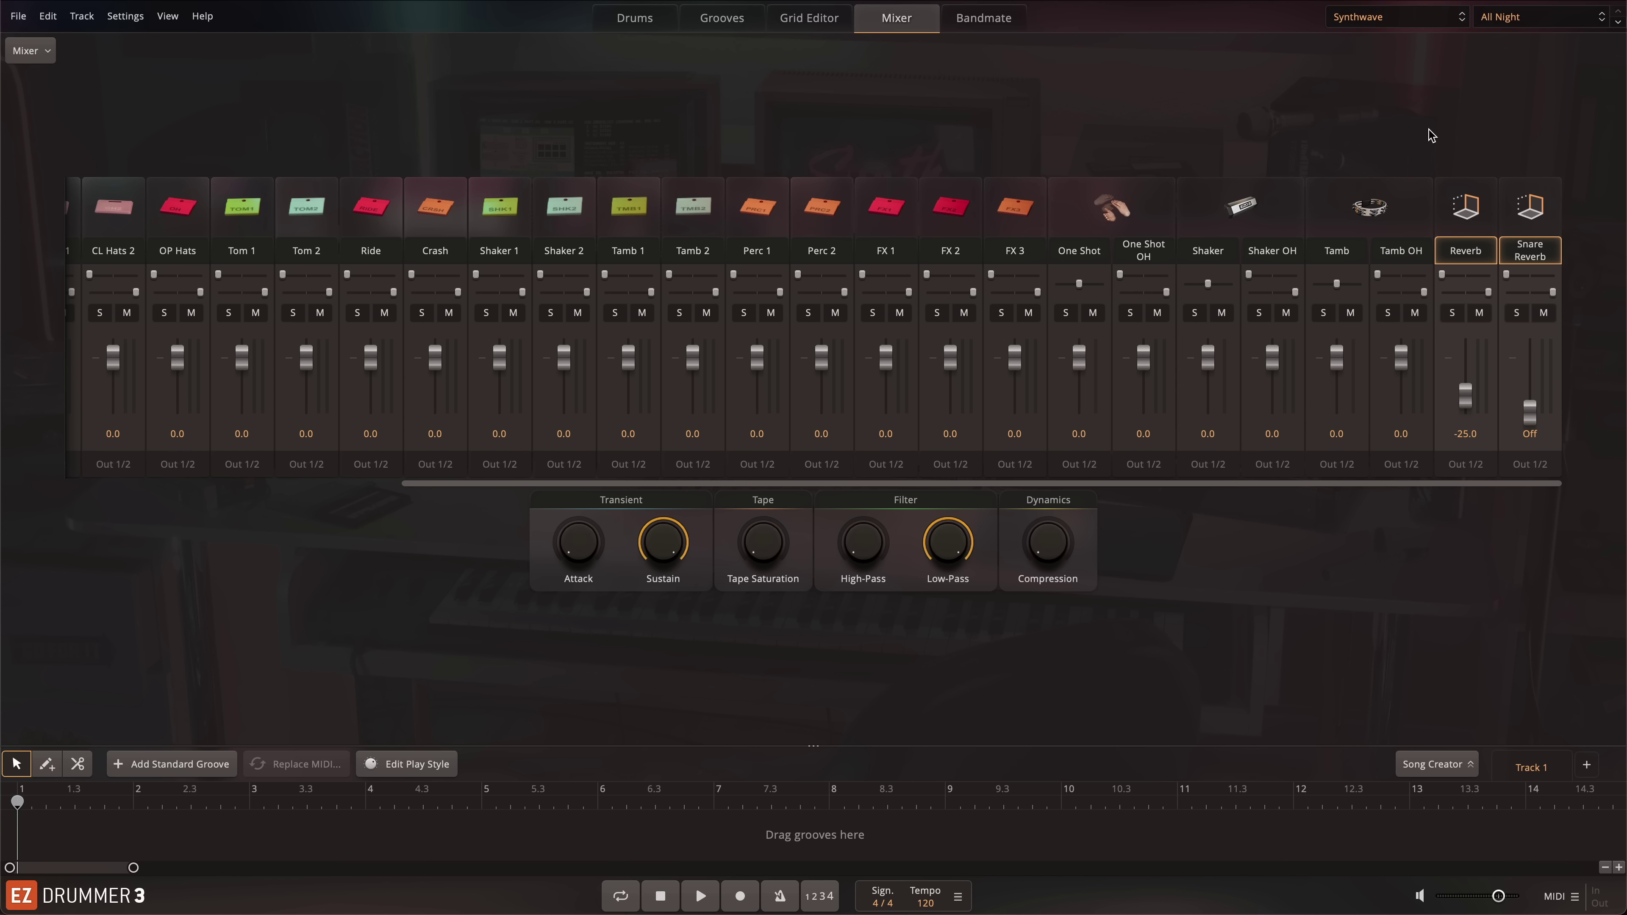
Bind the Low-Pass filter knob to MIDI CC50.
right_click(962, 550)
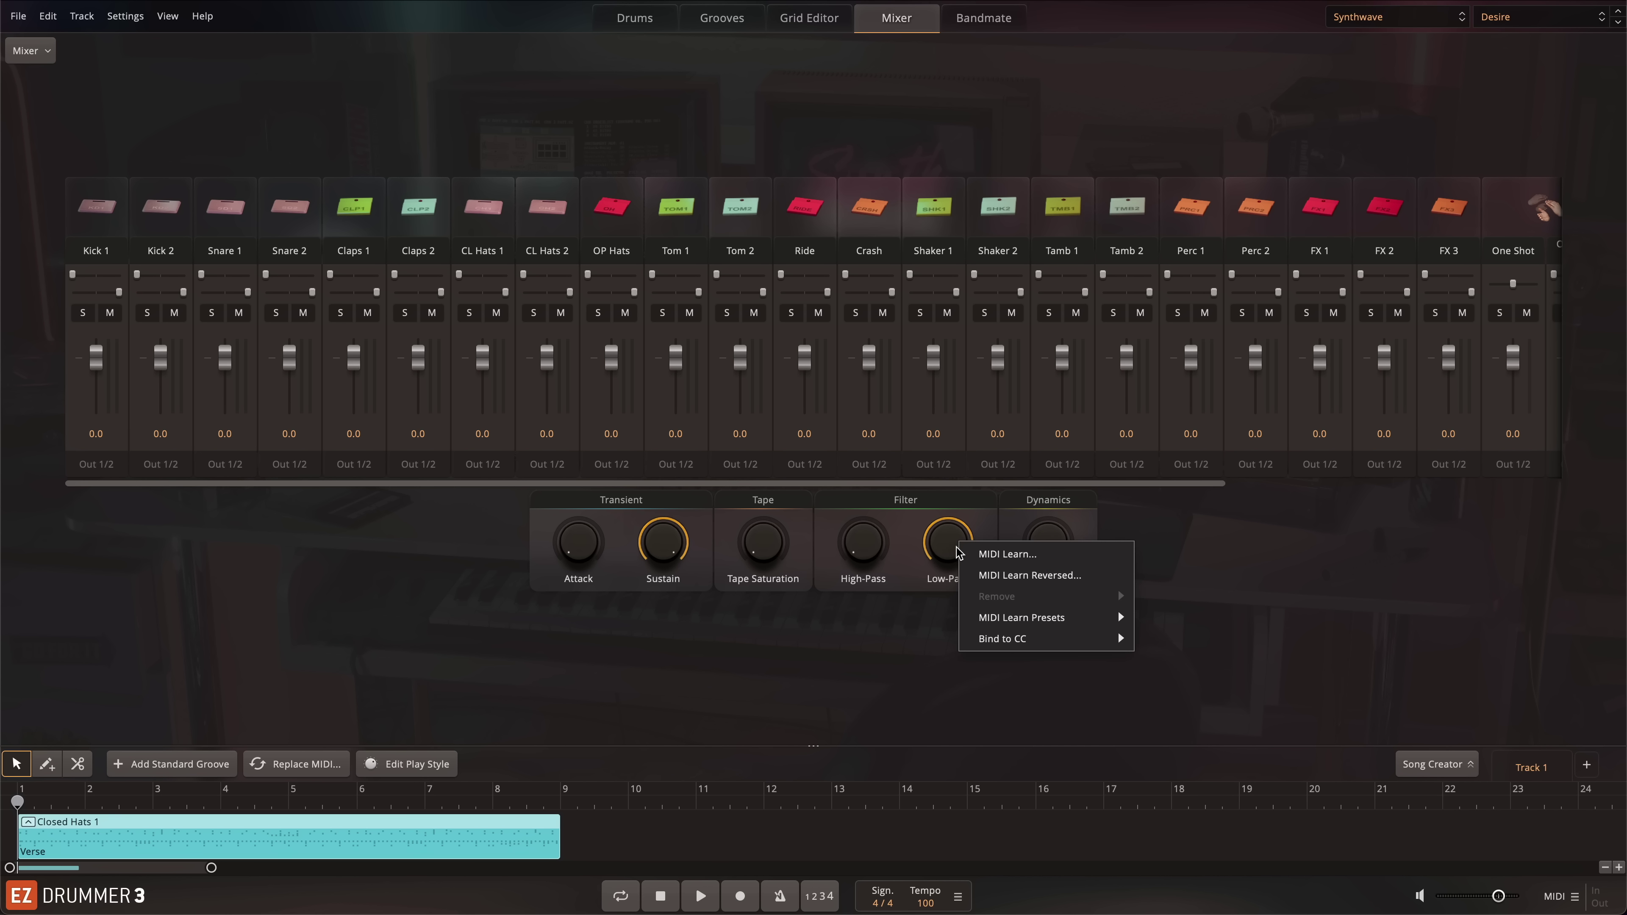
mouse_move(984, 638)
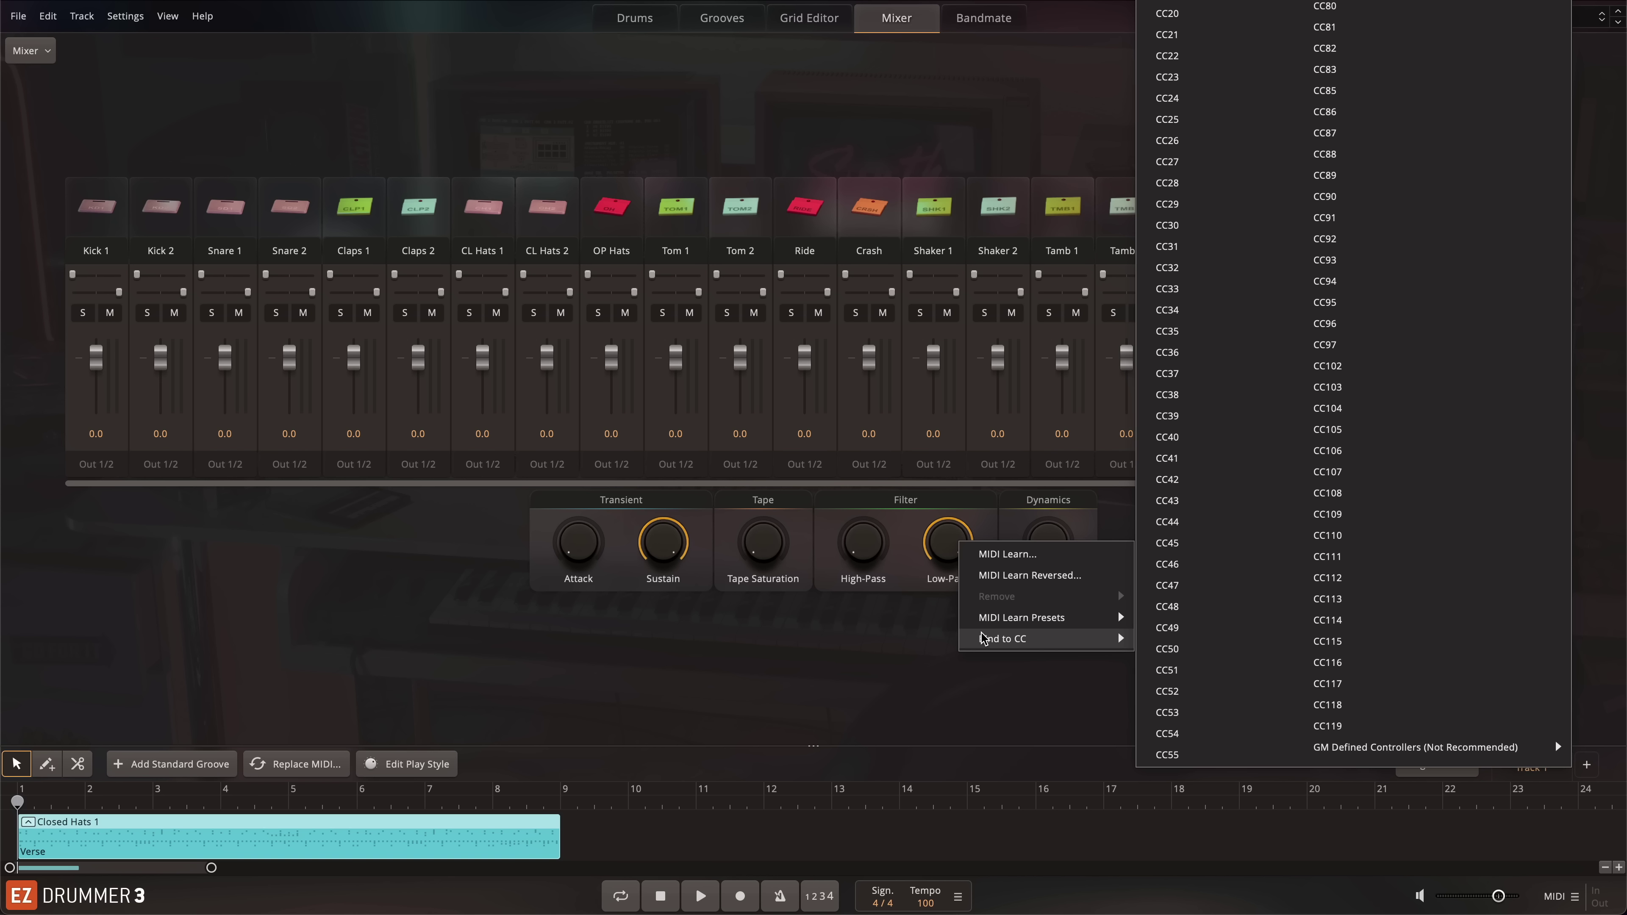
left_click(1164, 649)
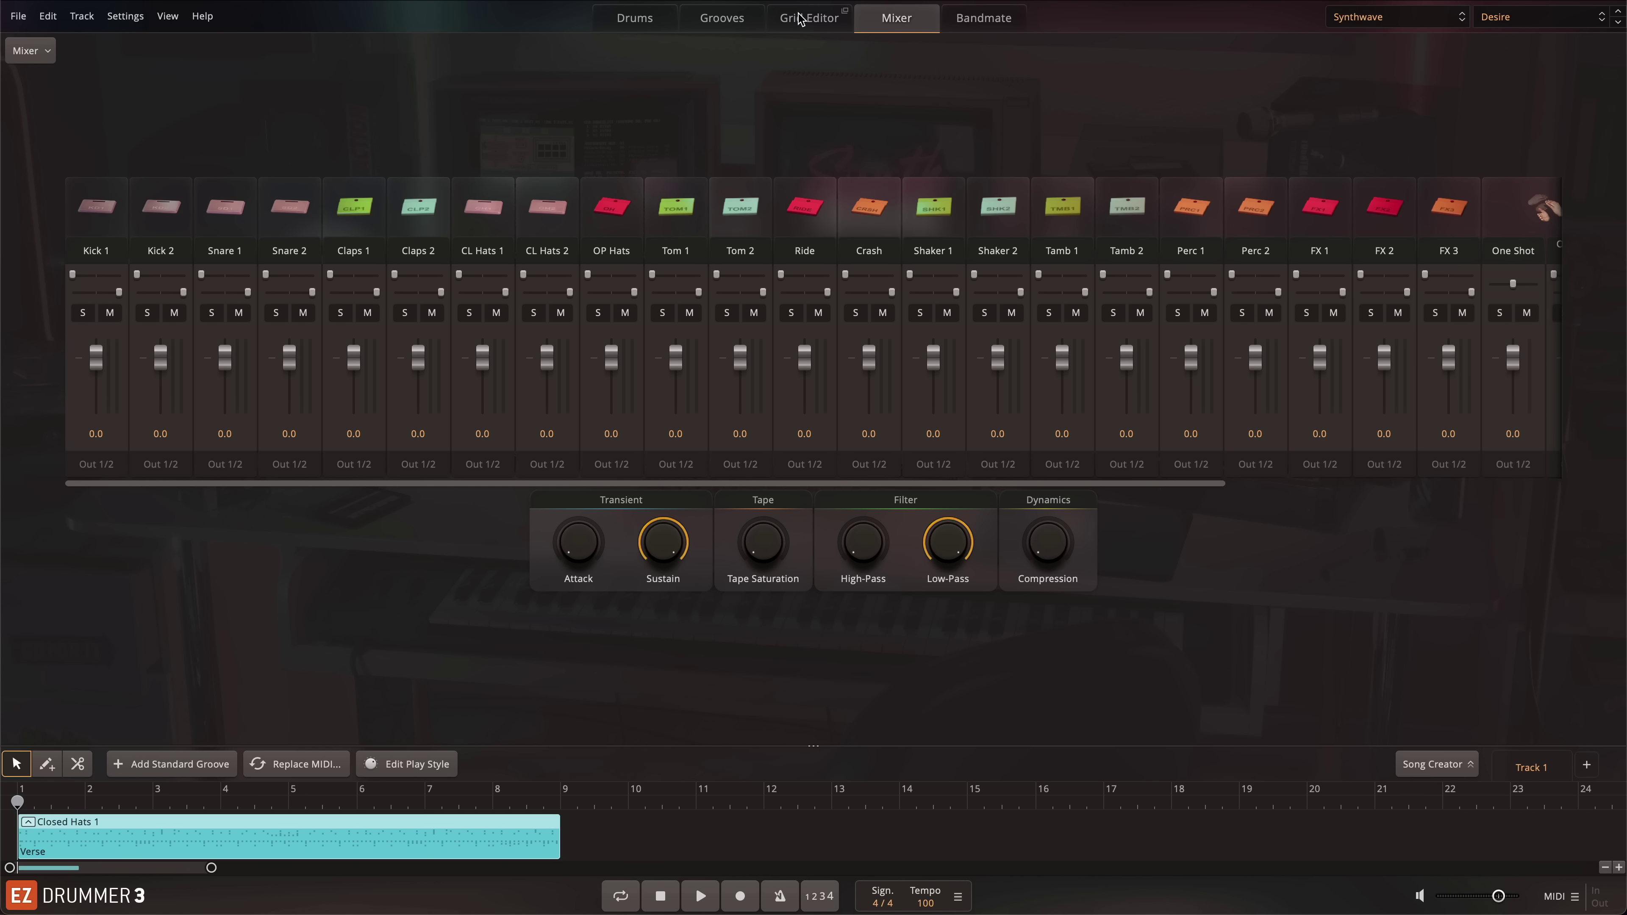
In the Grid Editor's Low-Pass (CC50) lane, draw a ramp from zero at bar 1 to full at bar 3, then play it back.
left_click(802, 18)
left_click(152, 641)
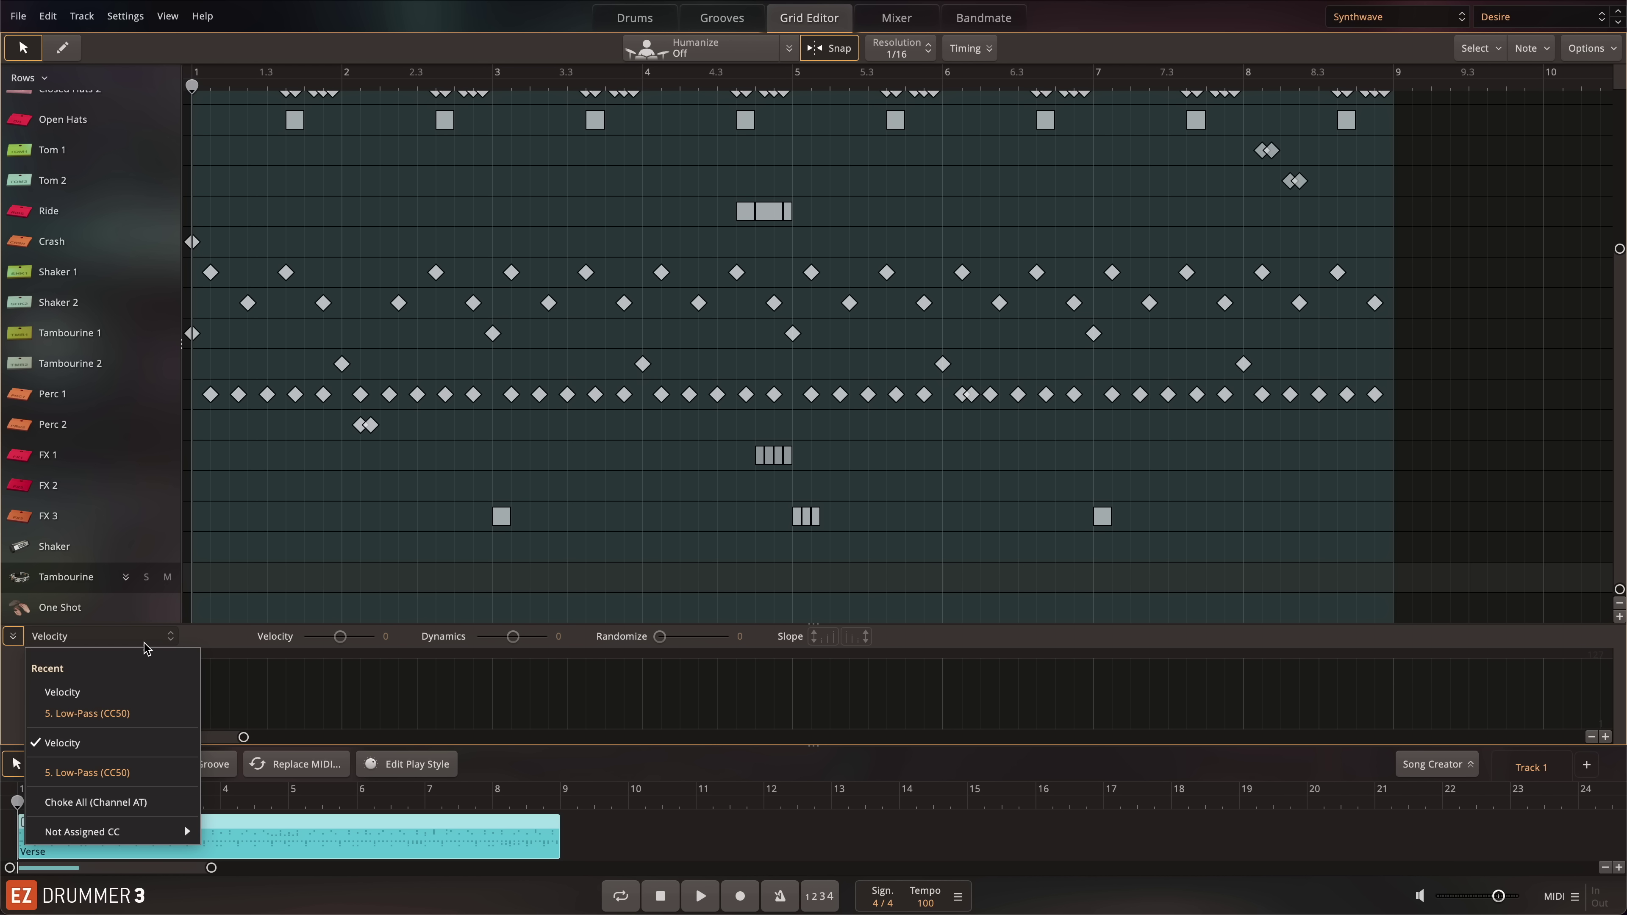
left_click(170, 773)
left_click_drag(482, 729, 185, 742)
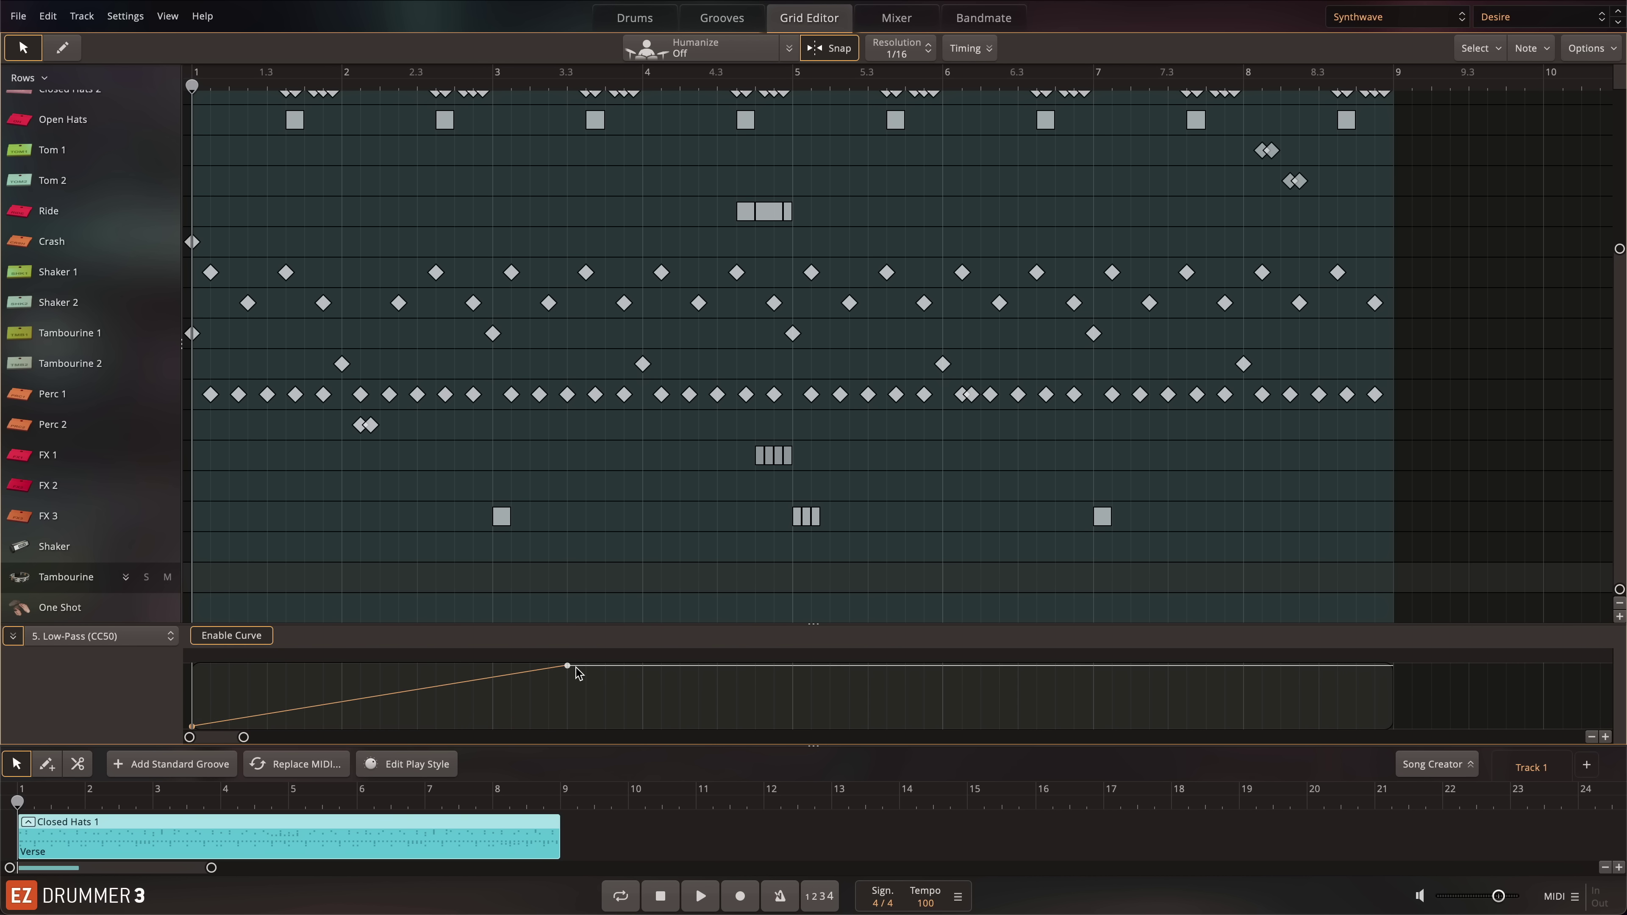
left_click_drag(567, 666, 493, 666)
key("space")
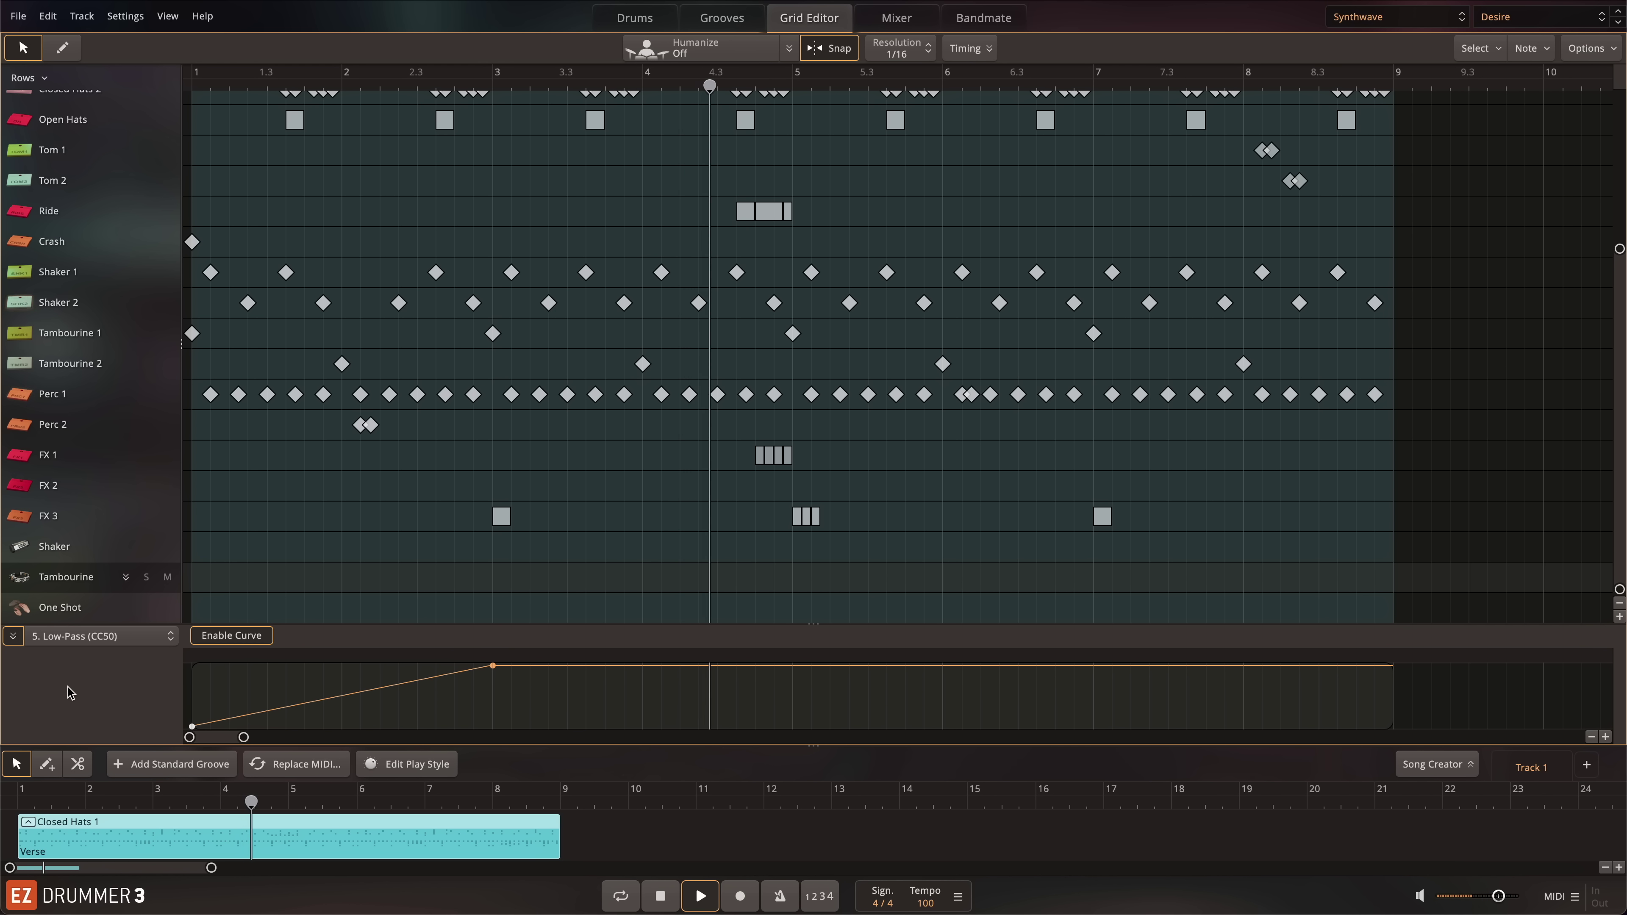
key("space")
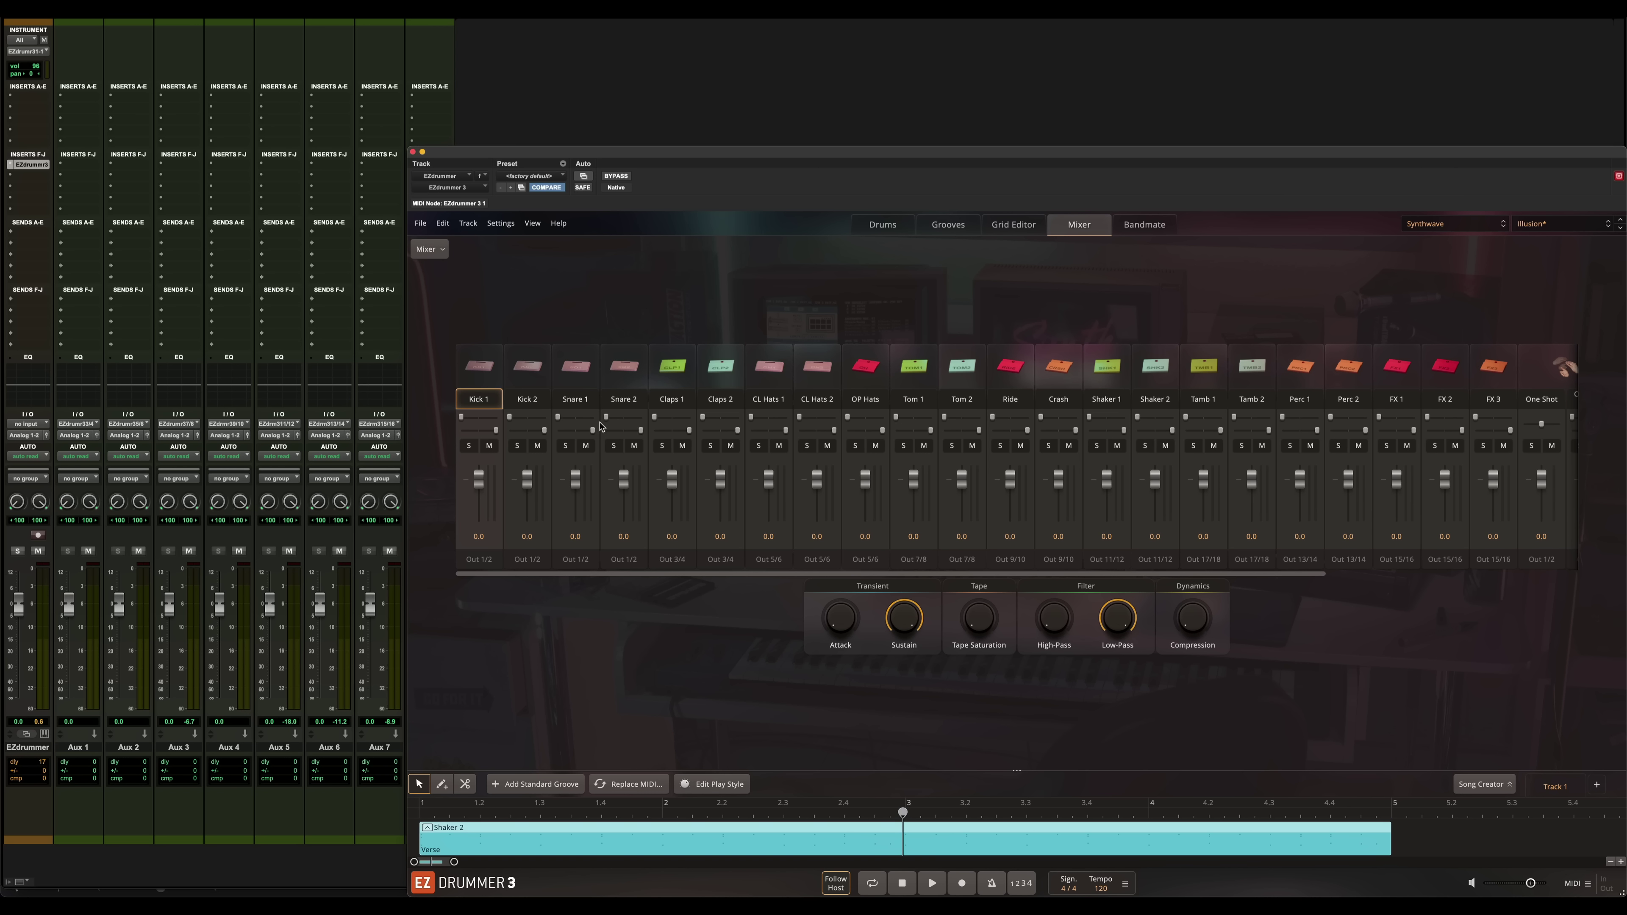
Route both Snare 1 and Snare 2 channels to Out 3/4.
left_click_drag(577, 402, 613, 403)
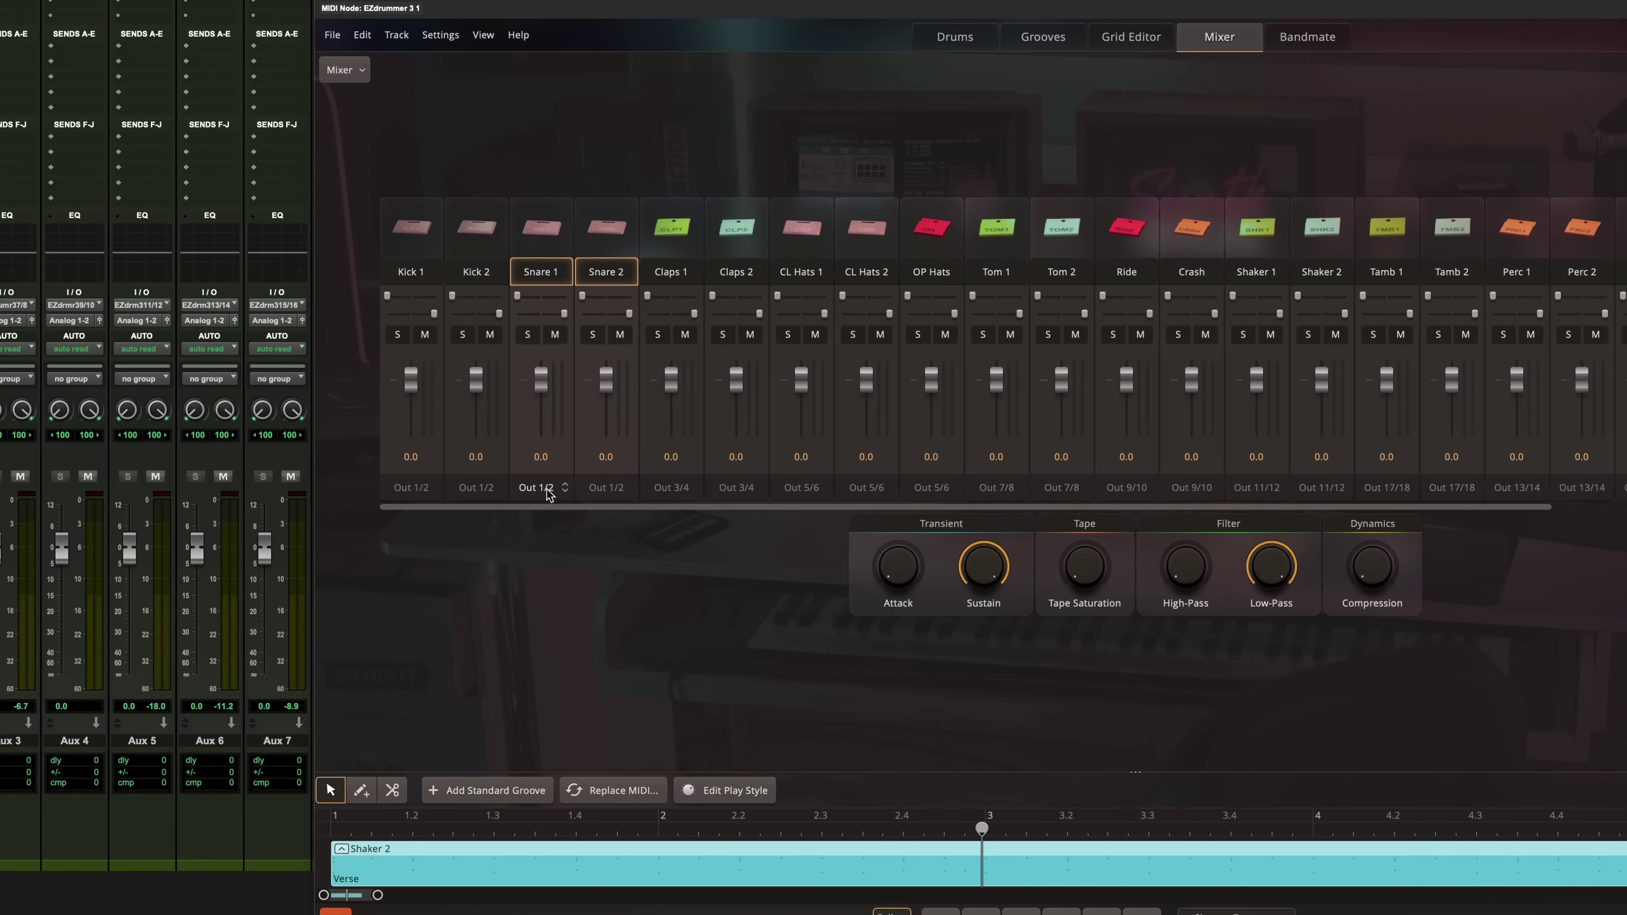
left_click(578, 560)
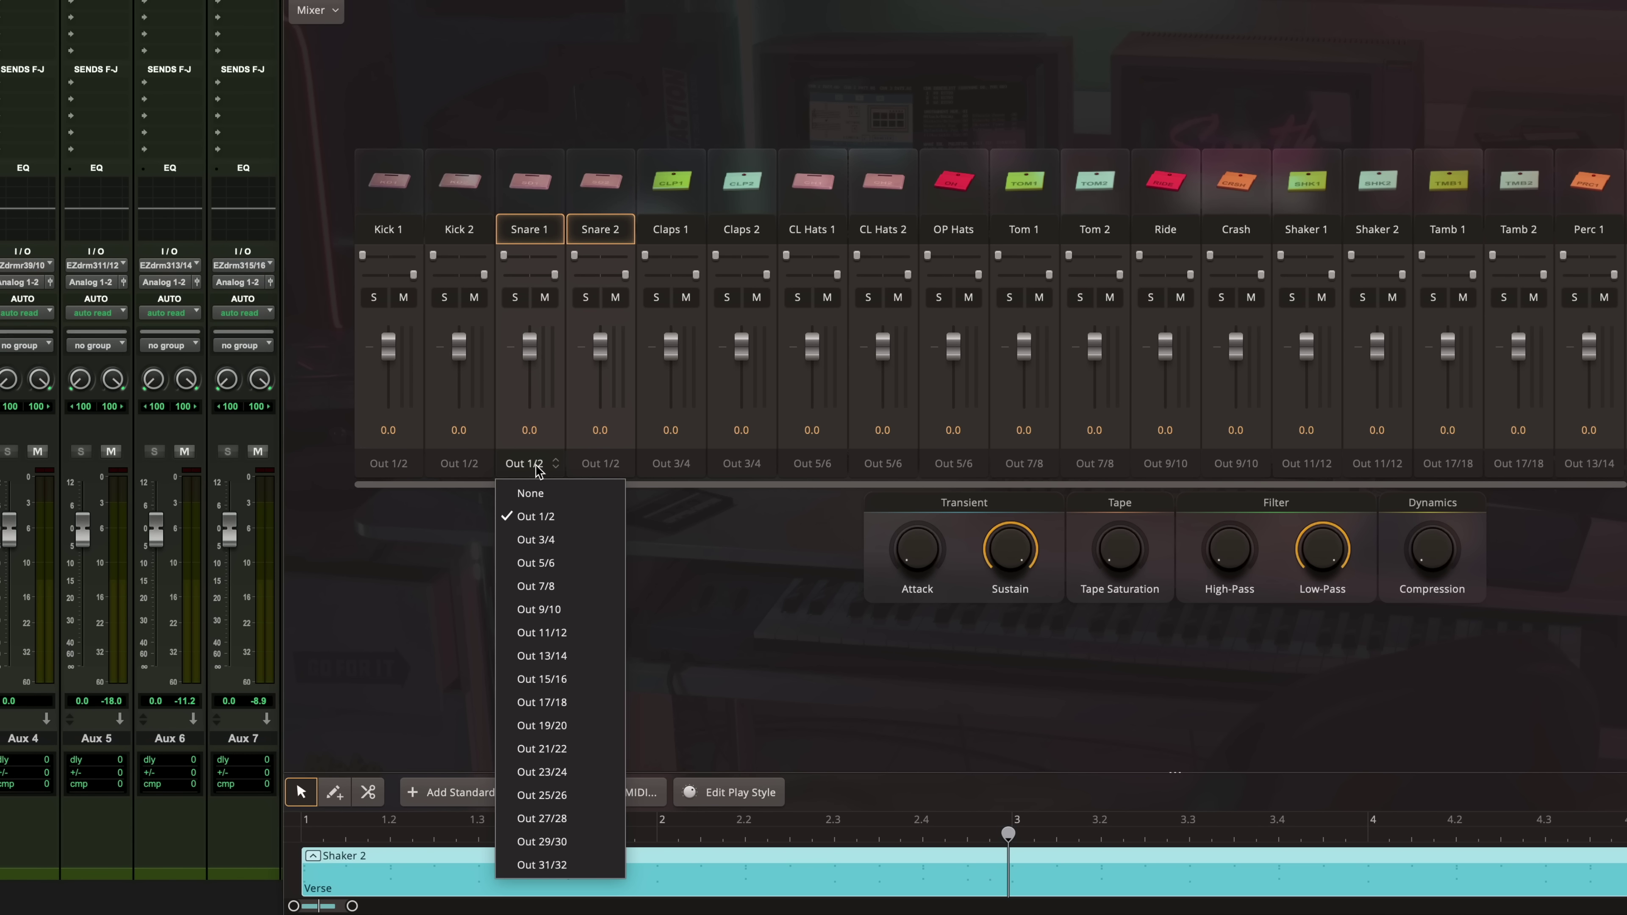
left_click(541, 539)
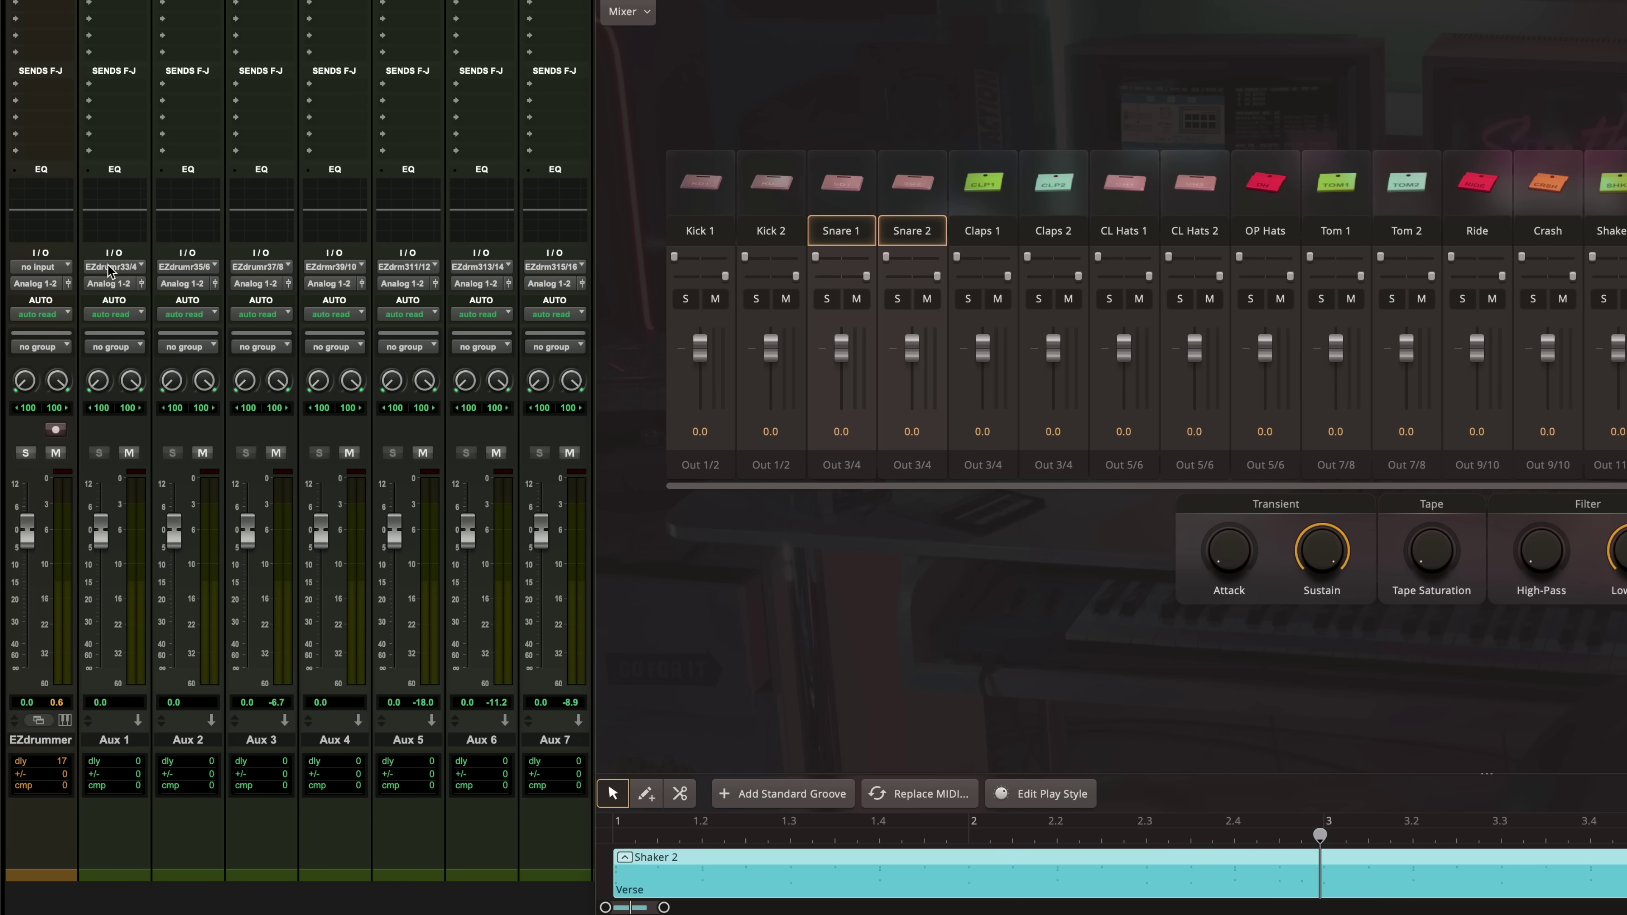
Begin setting Aux 1's input to the EZdrummer 3 plug-in output 3/4.
left_click(86, 266)
mouse_move(86, 299)
mouse_move(241, 304)
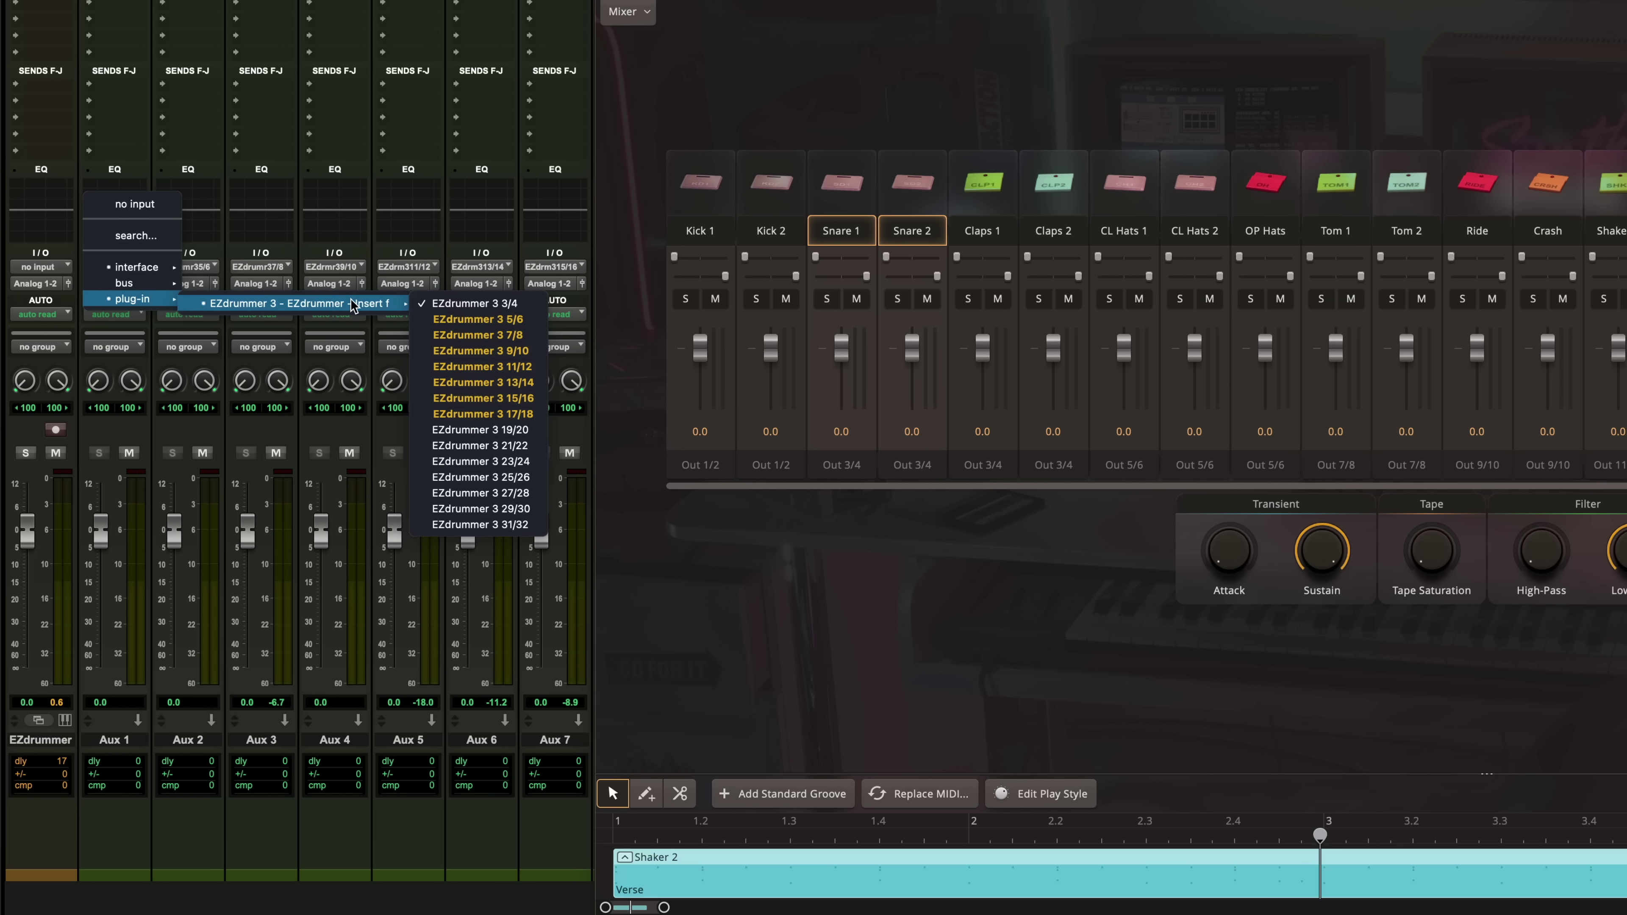